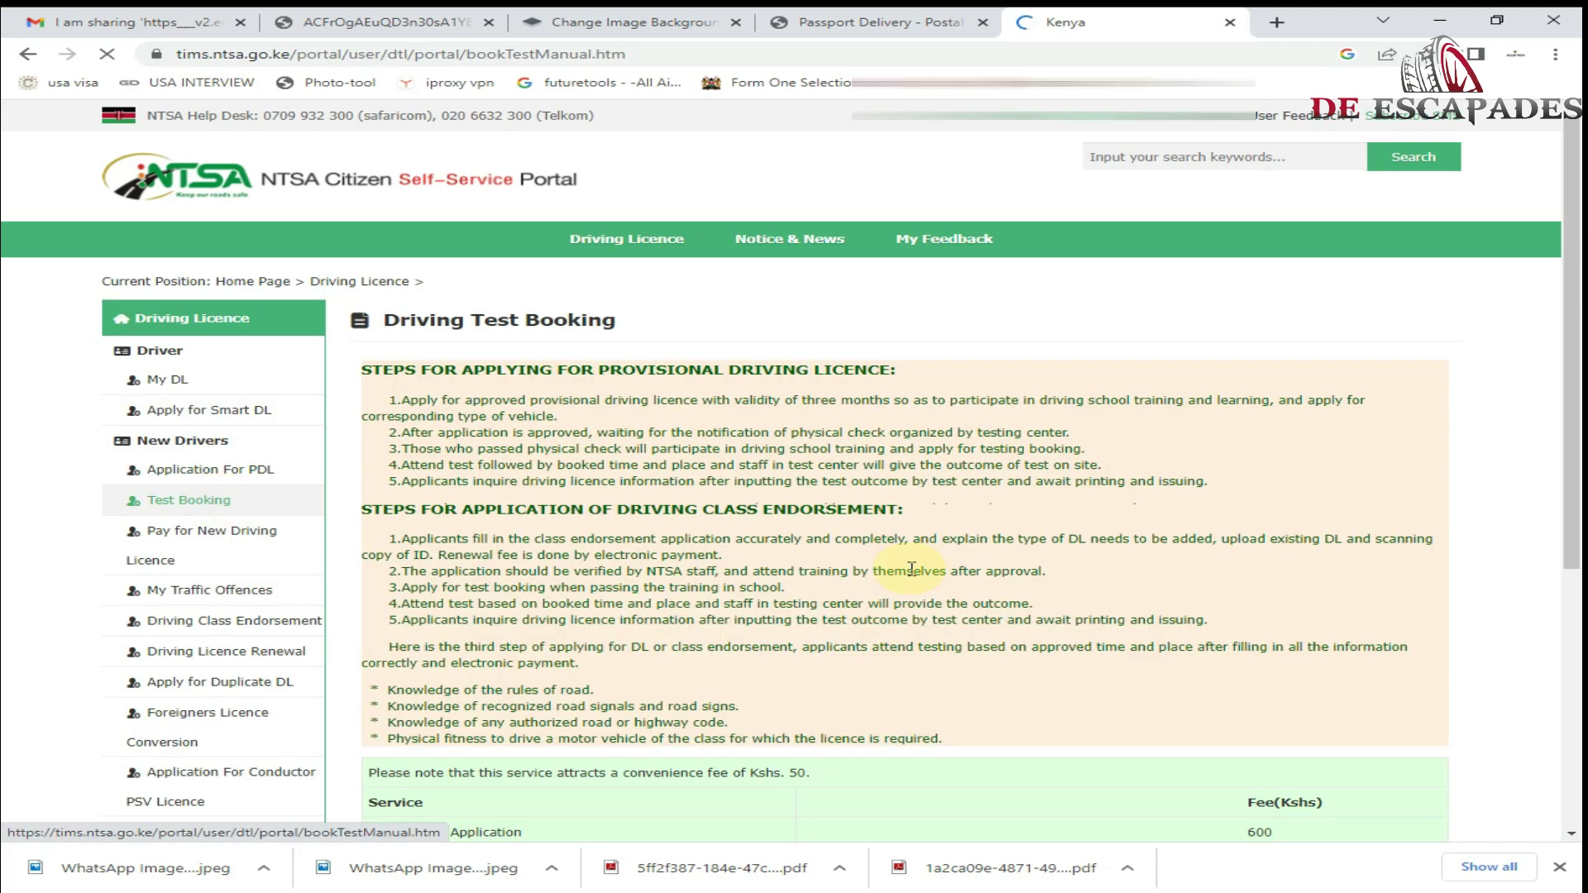
Open the test booking form for the unpaid Class B (Light Vehicle) provisional driving licence application.
scroll(915, 497, down, 3)
click(928, 581)
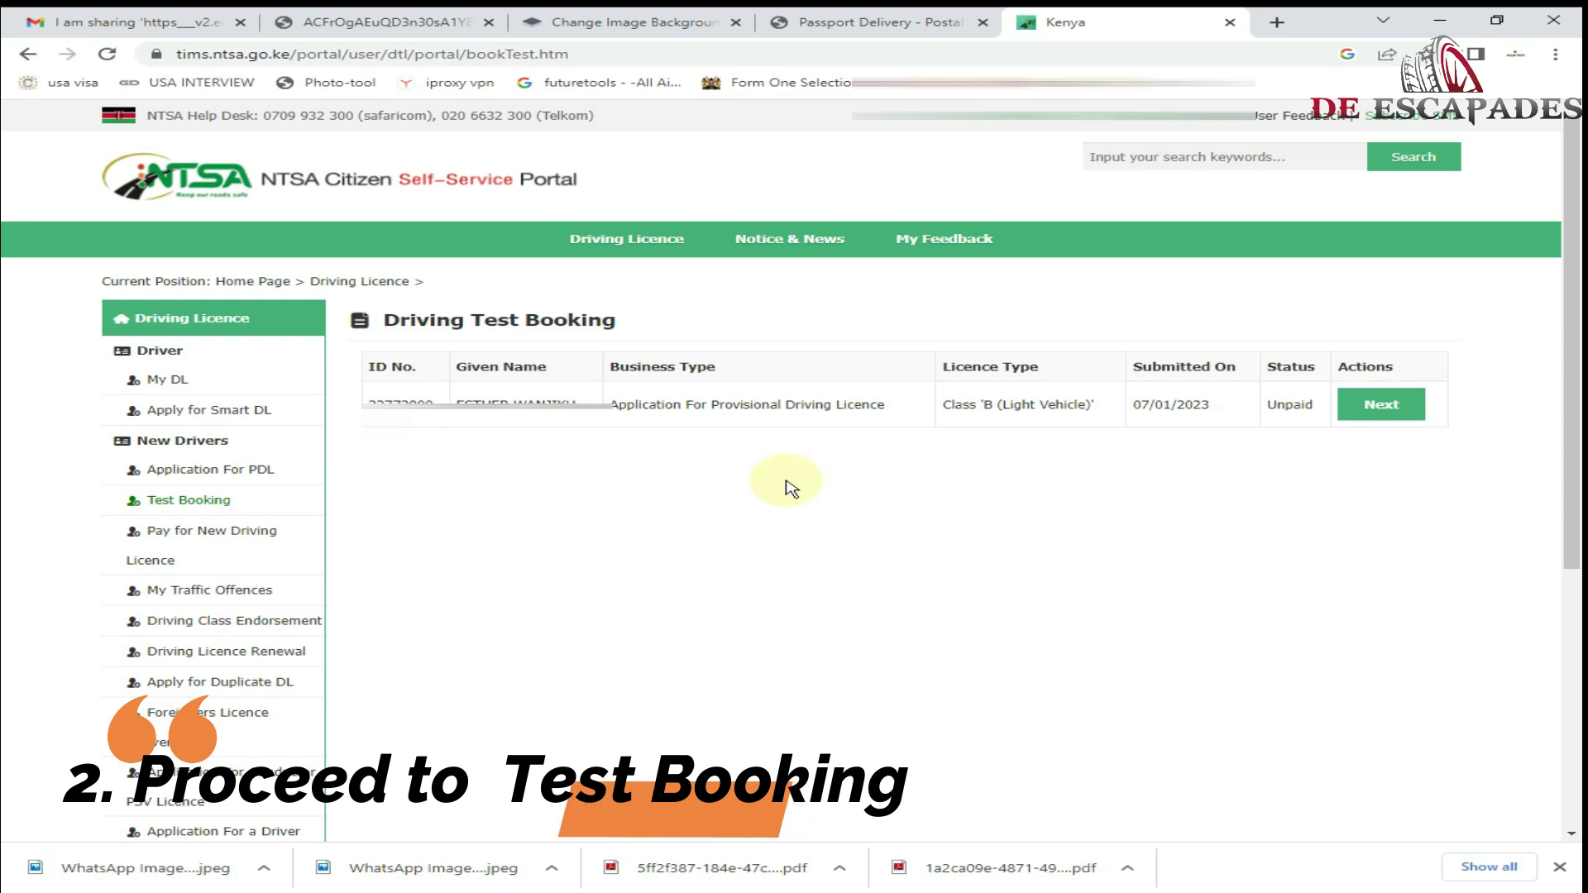
click(1390, 406)
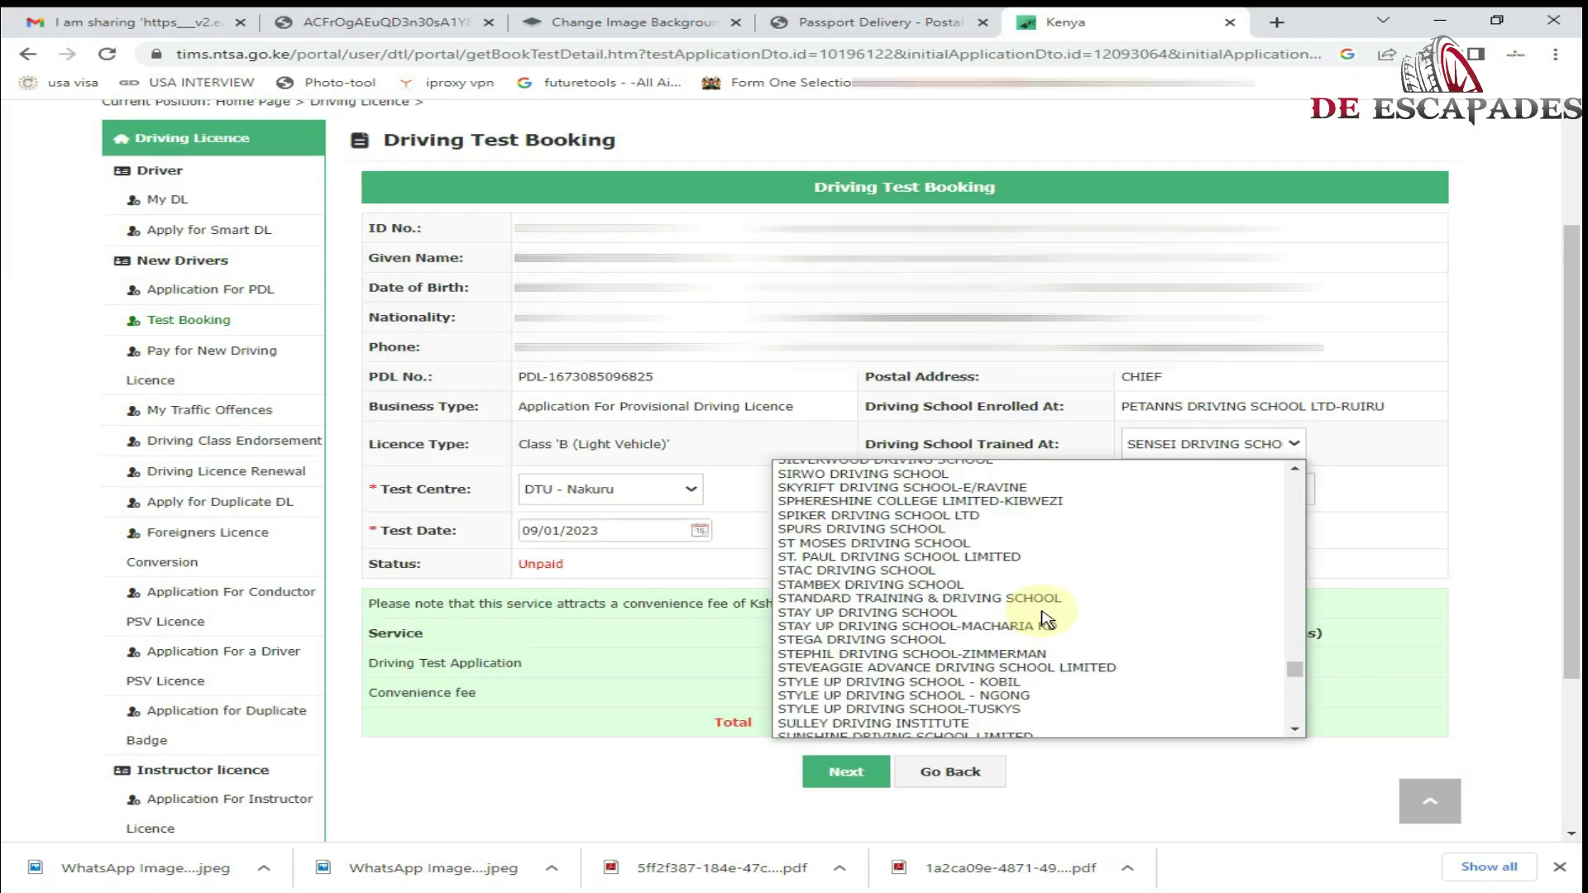
Choose PETANNS DRIVING SCHOOL LTD-RUIRU as the driving school trained at.
scroll(1047, 607, down, 5)
scroll(1048, 610, down, 5)
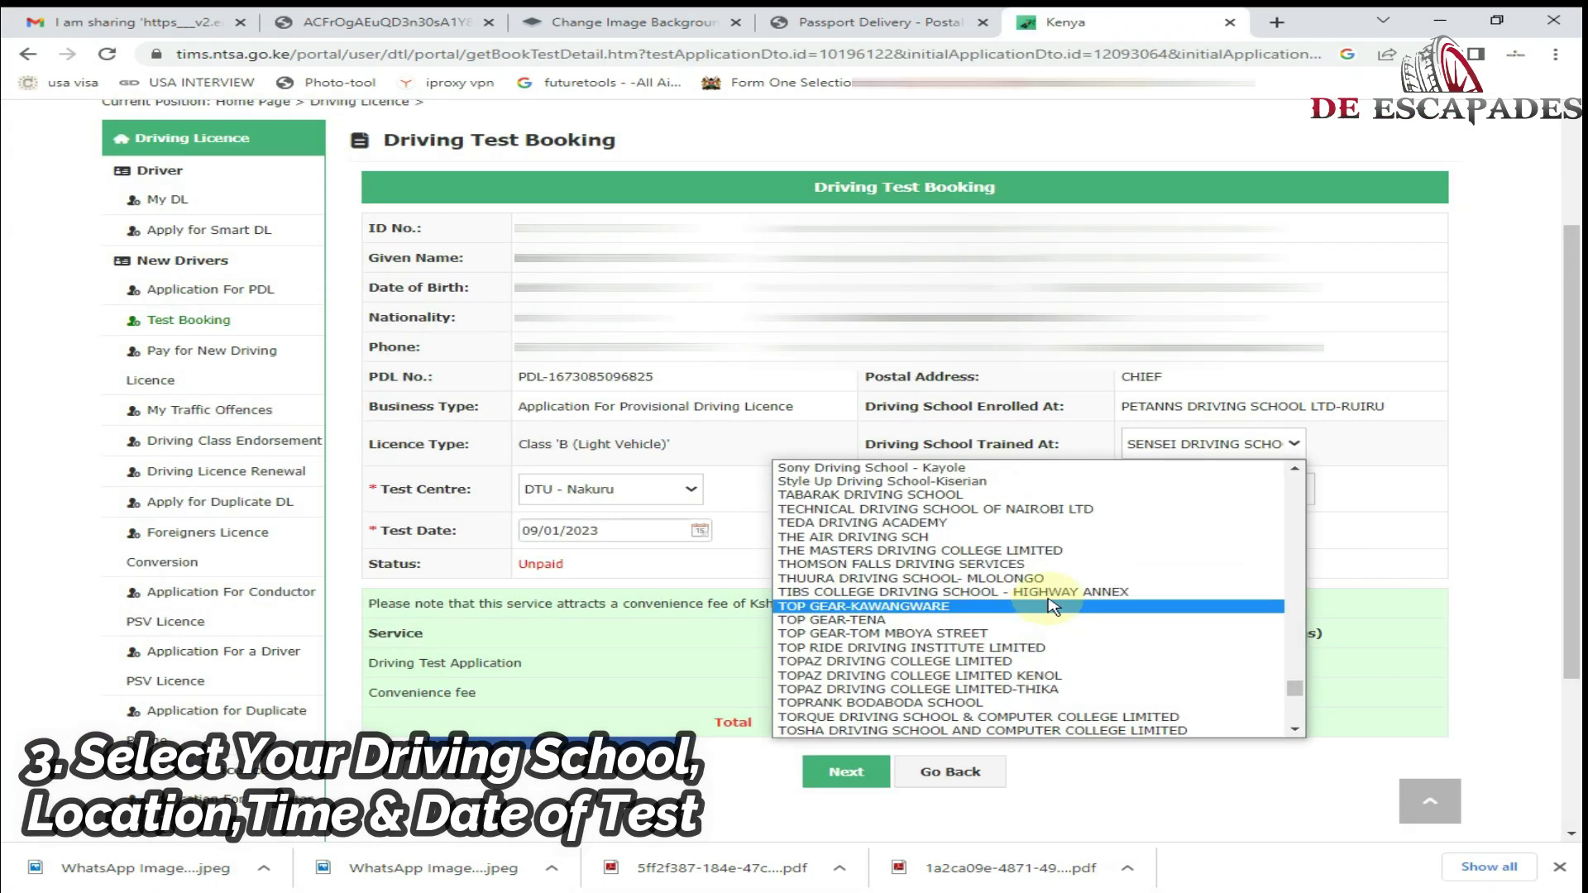
scroll(1047, 606, up, 10)
scroll(1059, 603, down, 5)
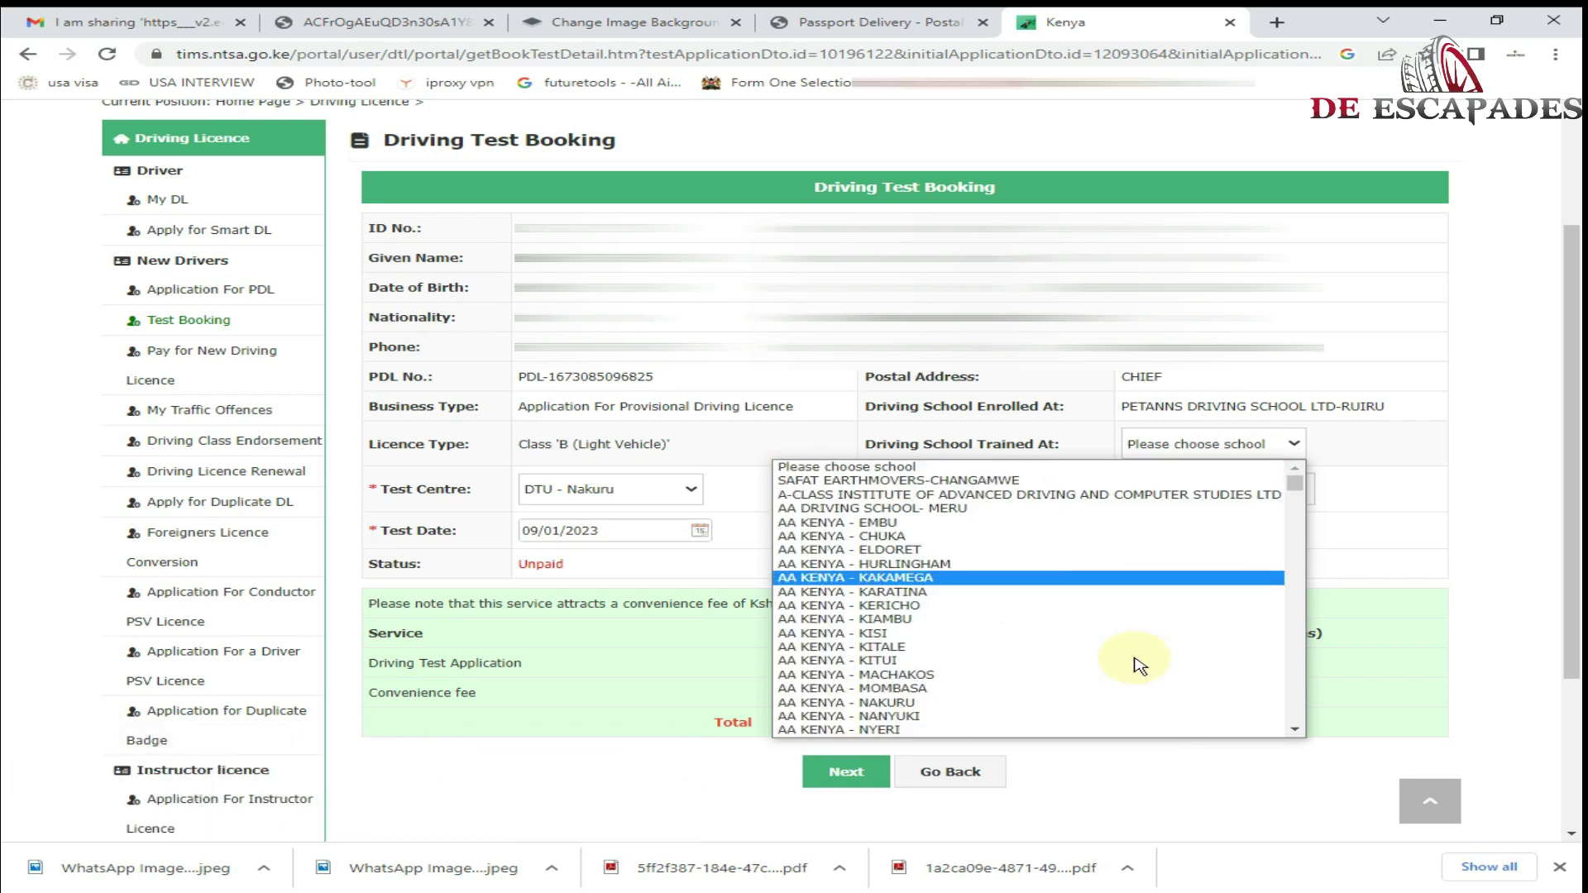
click(1298, 733)
click(1296, 730)
click(1296, 729)
click(1296, 730)
click(1295, 729)
click(1303, 730)
click(1303, 729)
click(1303, 729)
click(1303, 730)
click(1297, 730)
click(1297, 730)
click(1298, 730)
click(1297, 730)
click(1297, 729)
click(1297, 730)
click(1297, 730)
click(1298, 730)
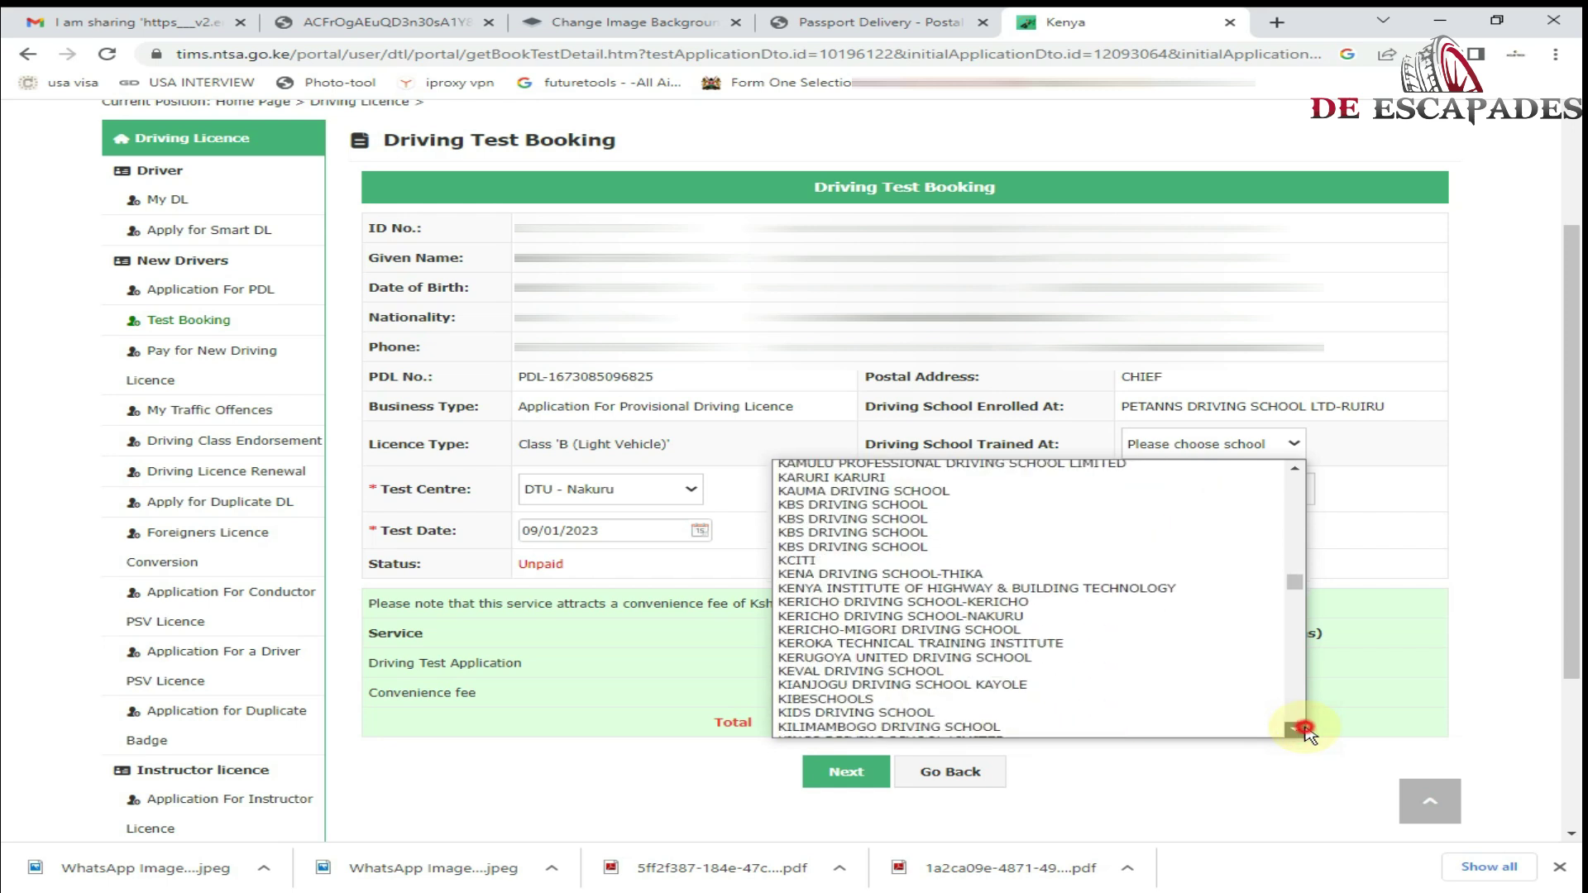
click(1303, 730)
scroll(1298, 587, down, 3)
drag(1303, 602, 1302, 625)
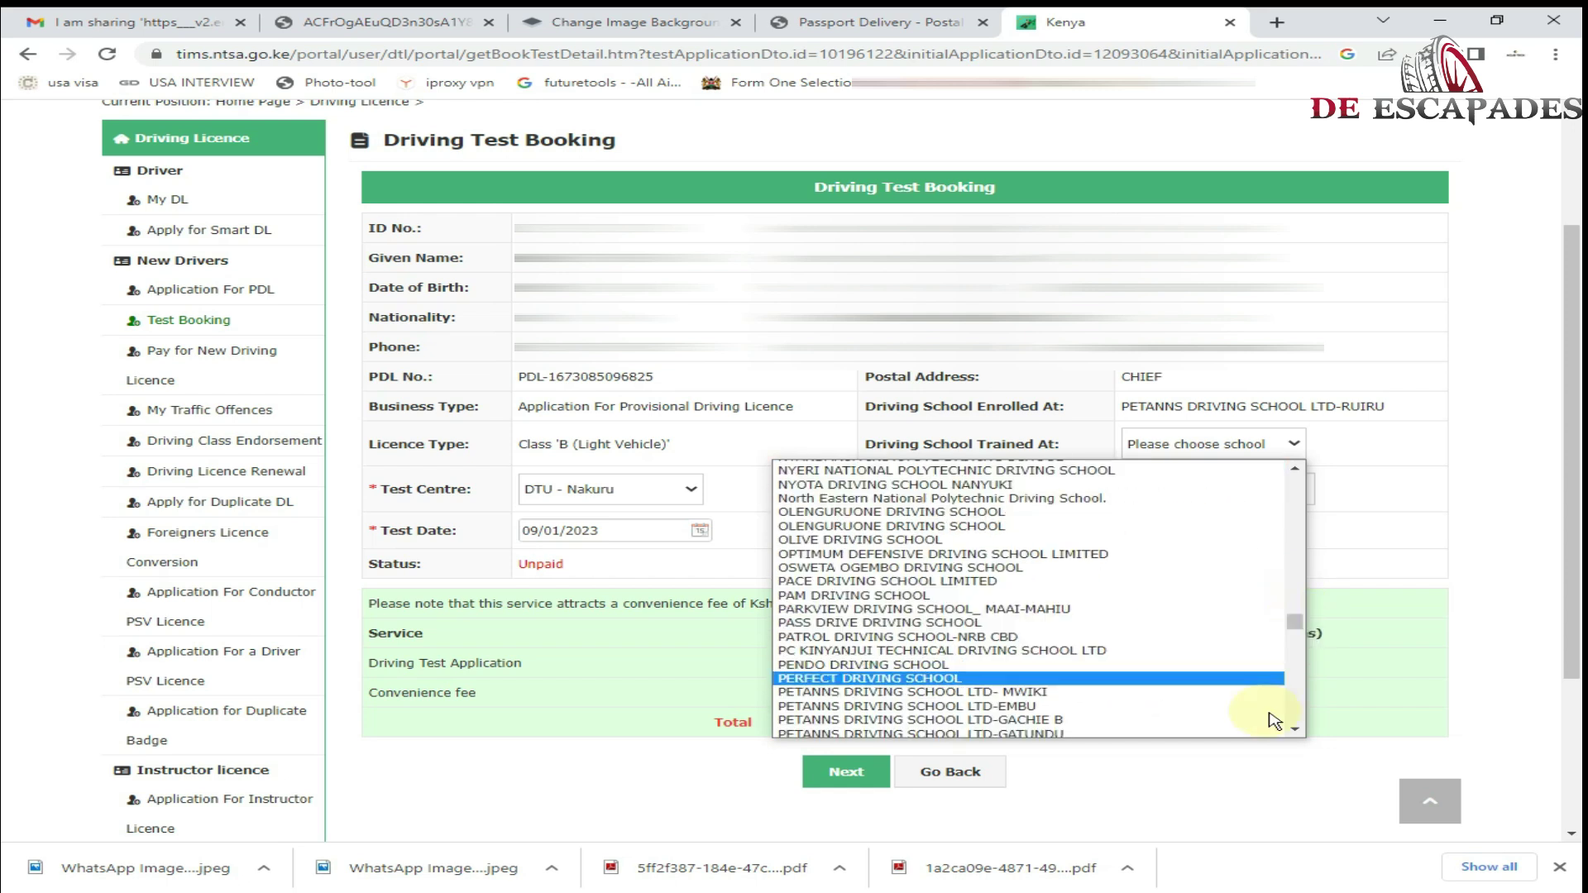
click(1295, 730)
click(1295, 729)
click(1295, 729)
click(1296, 730)
click(1295, 730)
click(1295, 729)
click(1296, 729)
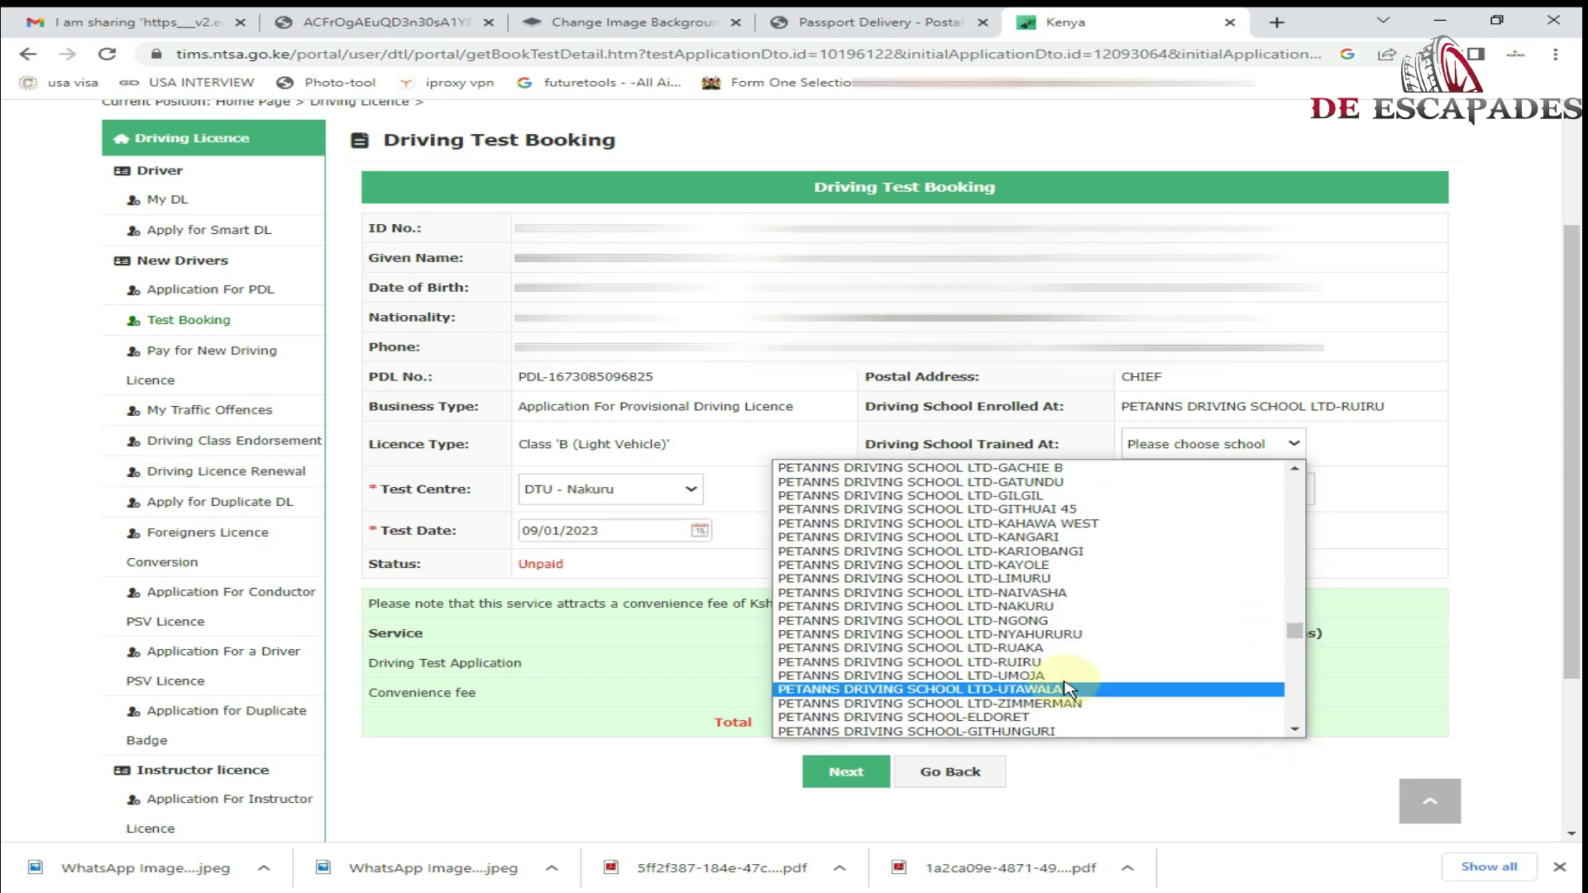
click(1006, 663)
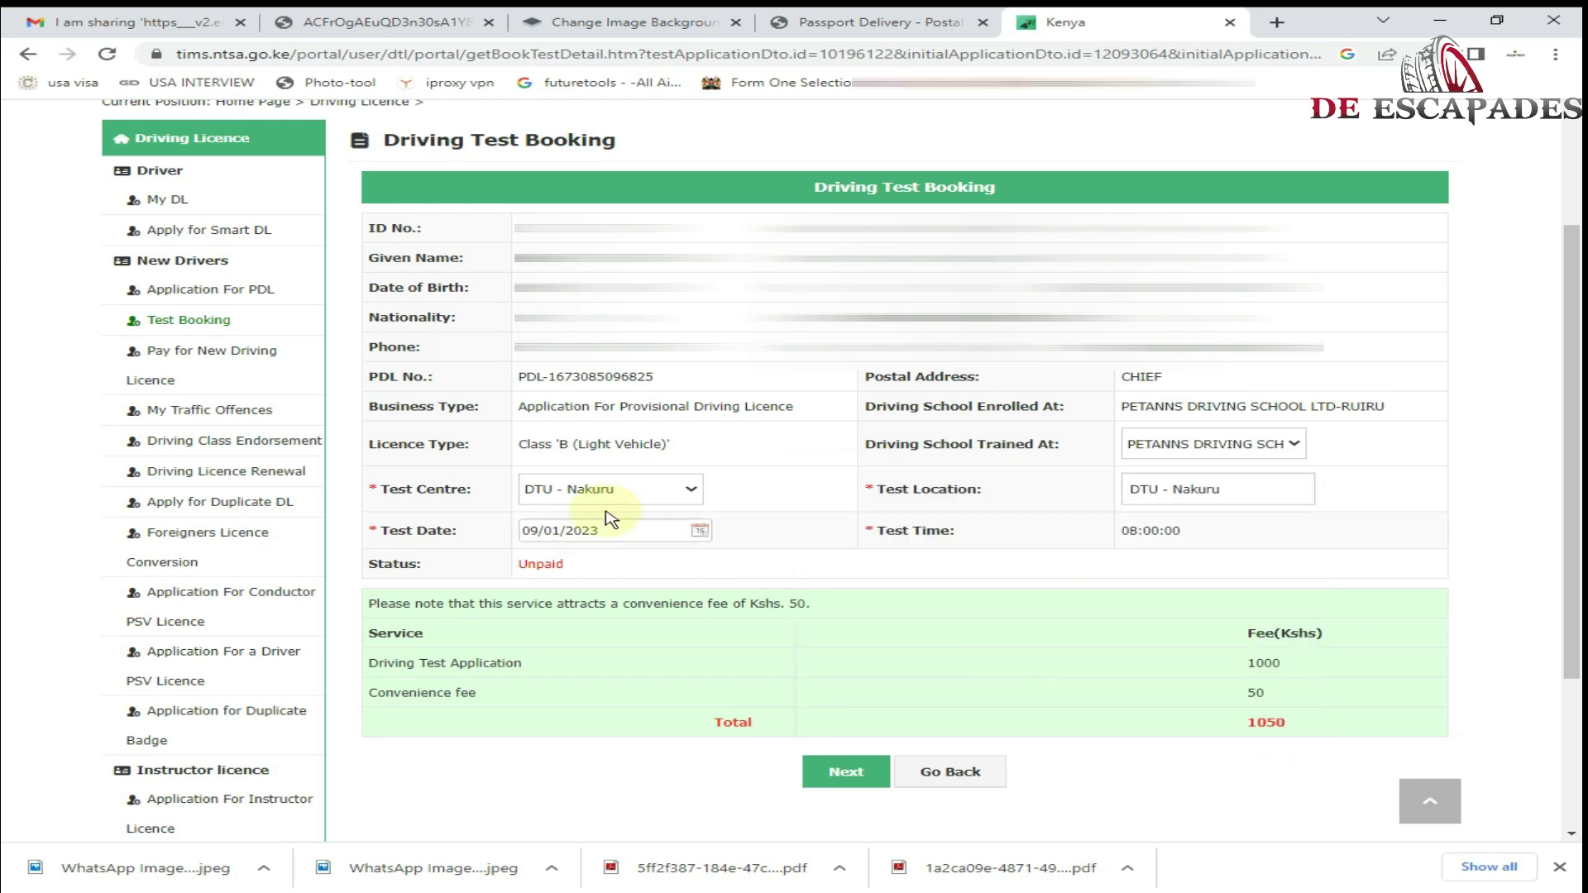
Look through the available test centres without changing the selection, and set the test date to 07/03/2023.
click(639, 499)
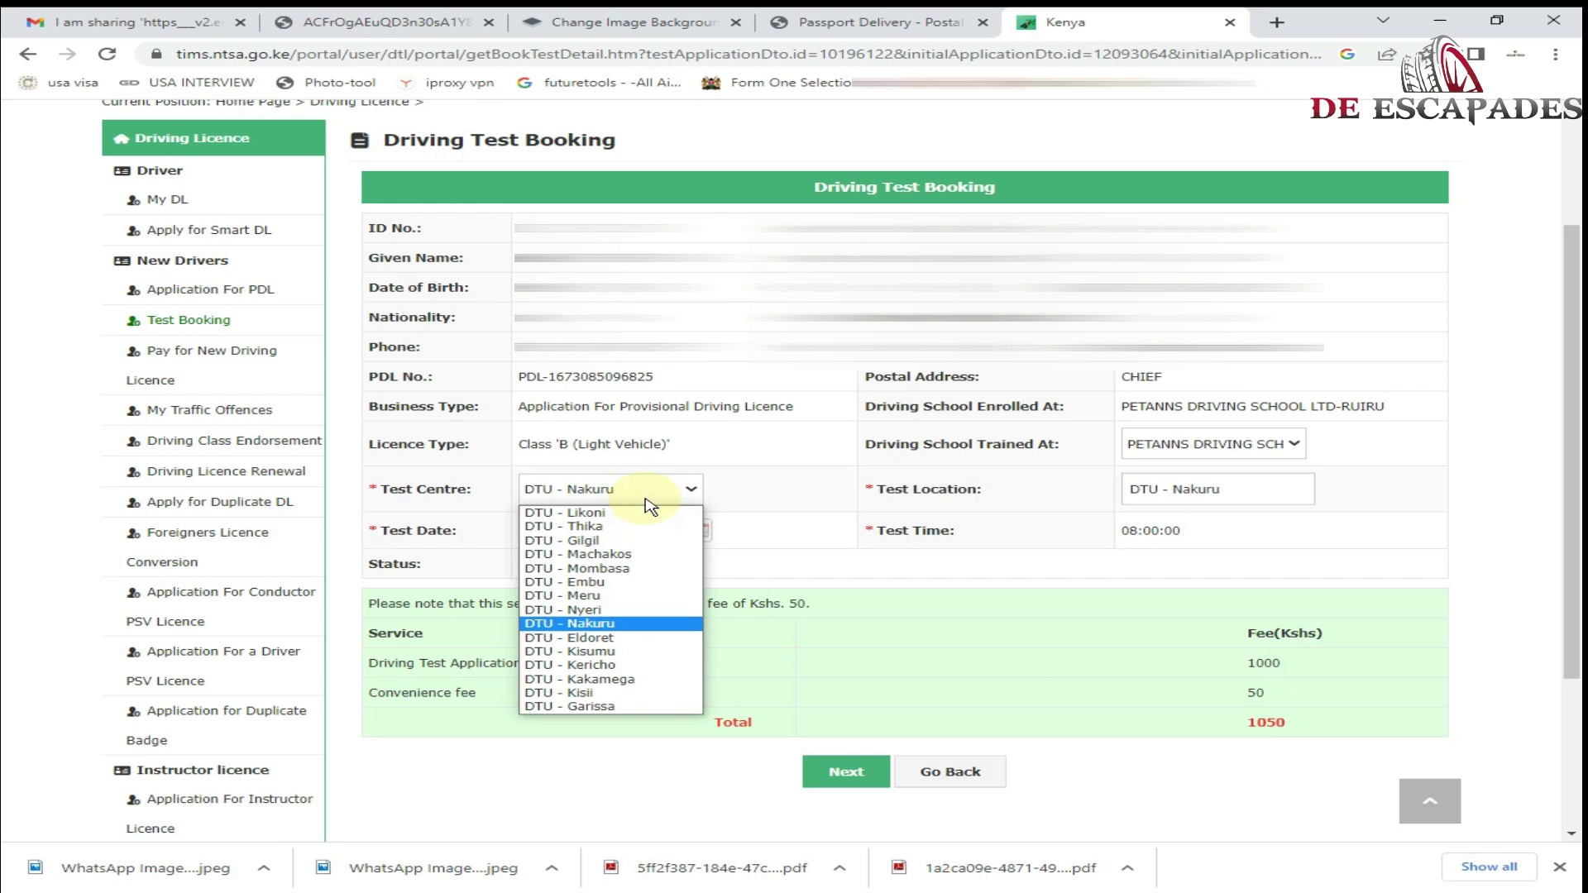
click(646, 499)
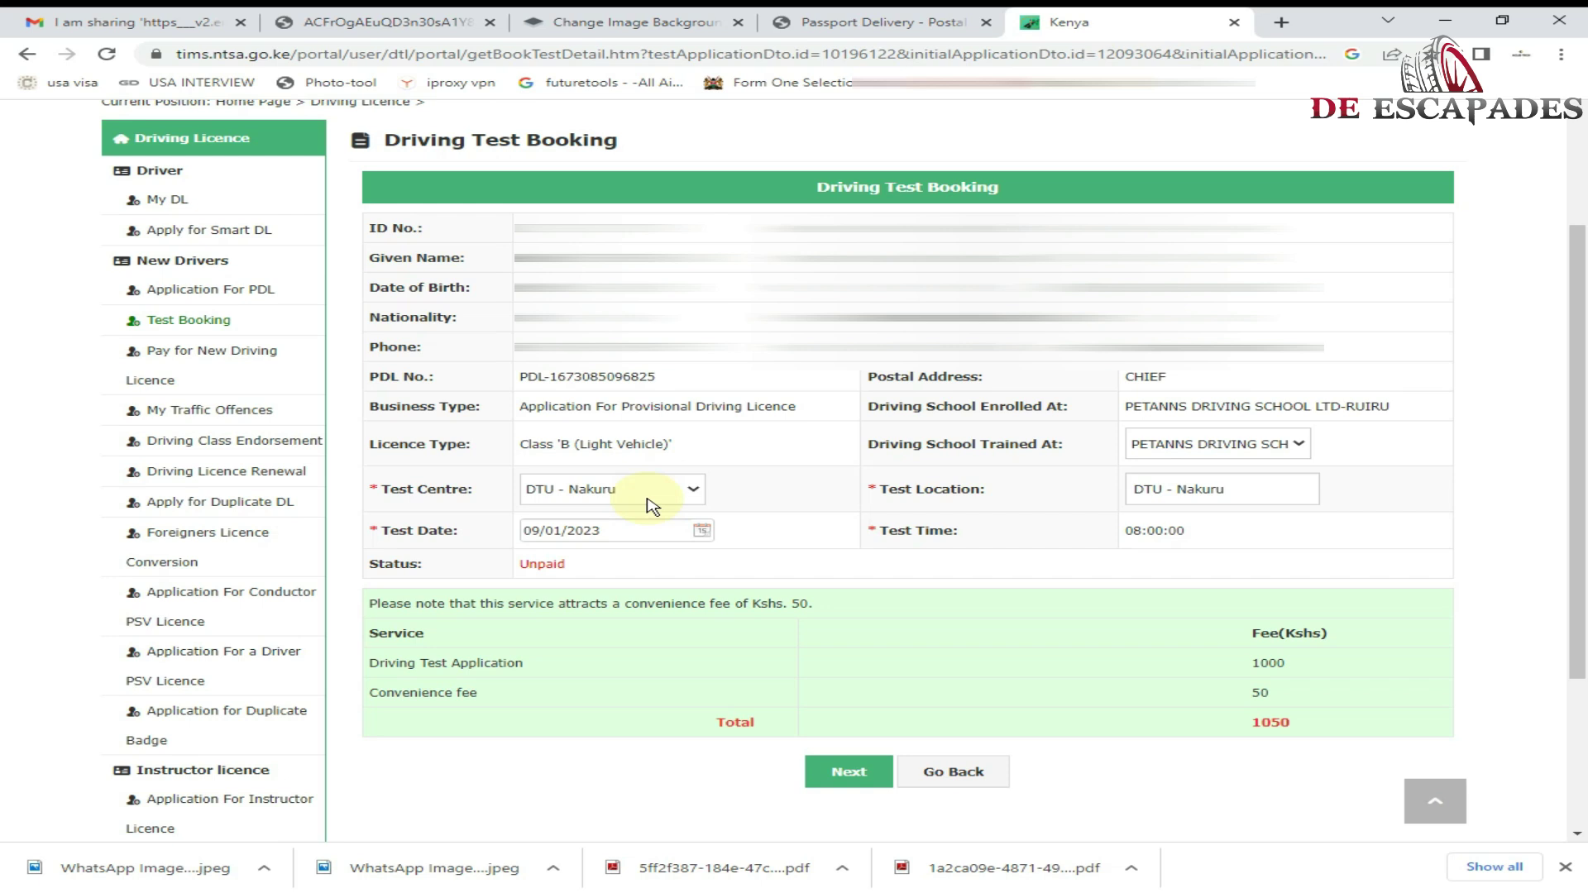
click(705, 532)
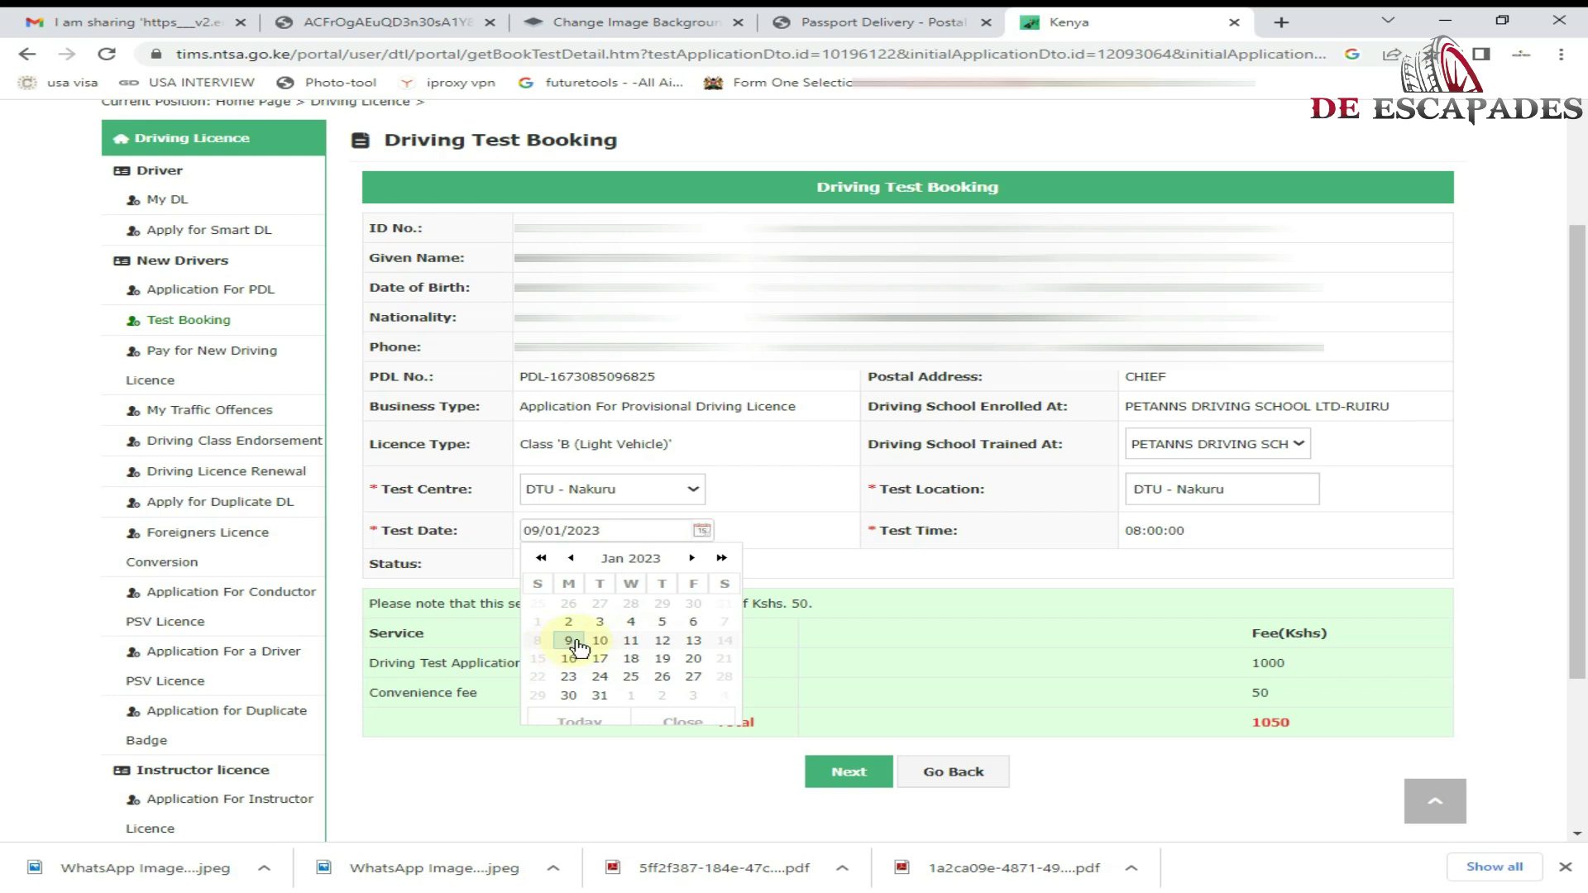
click(693, 559)
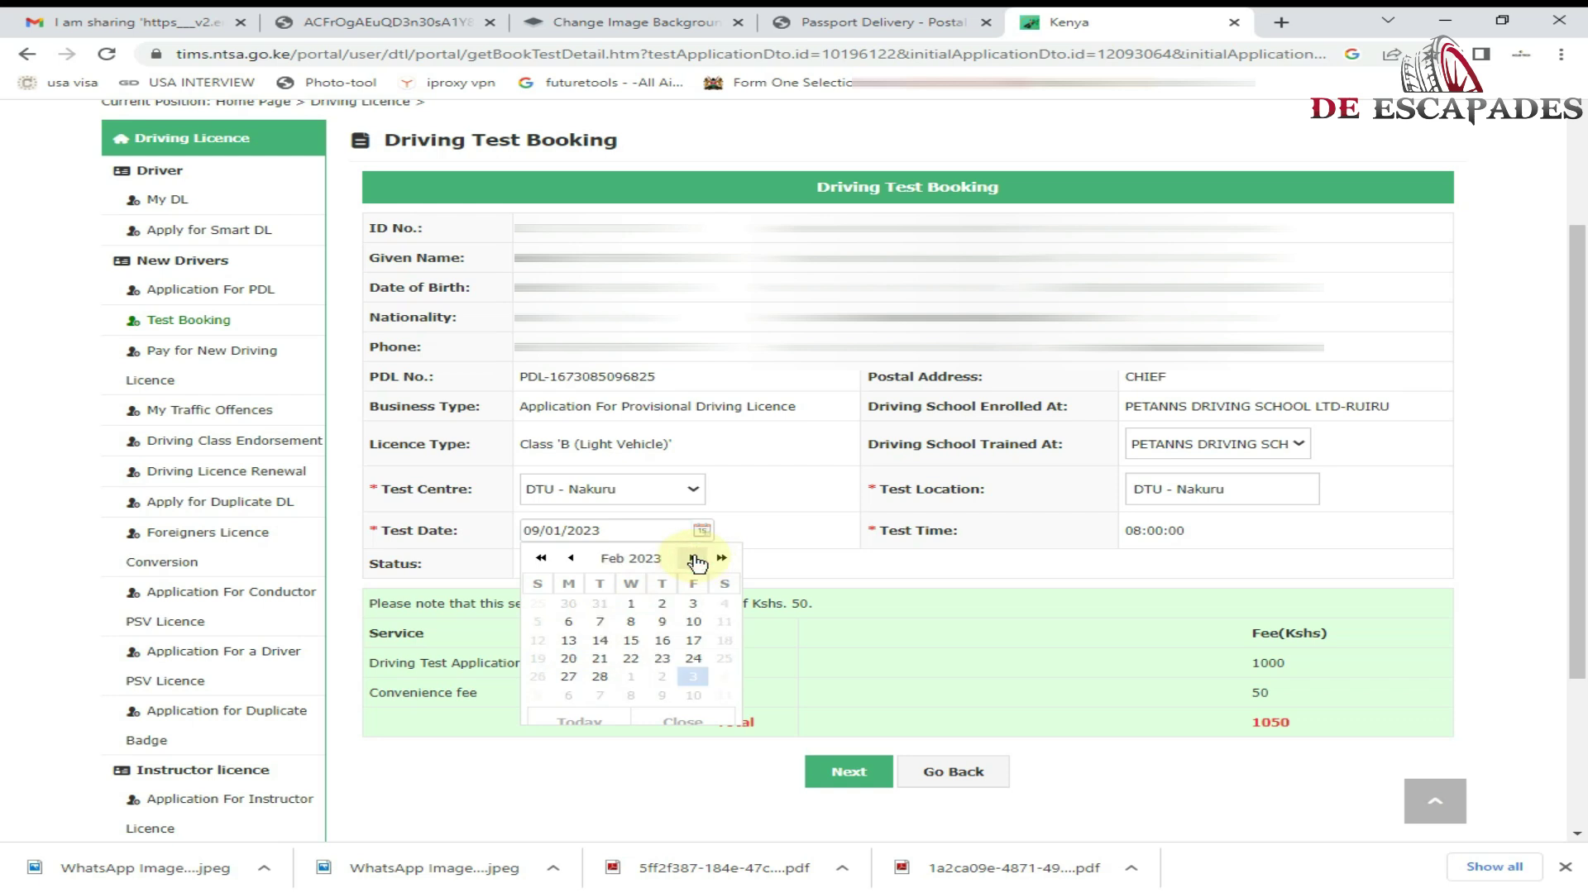
click(721, 559)
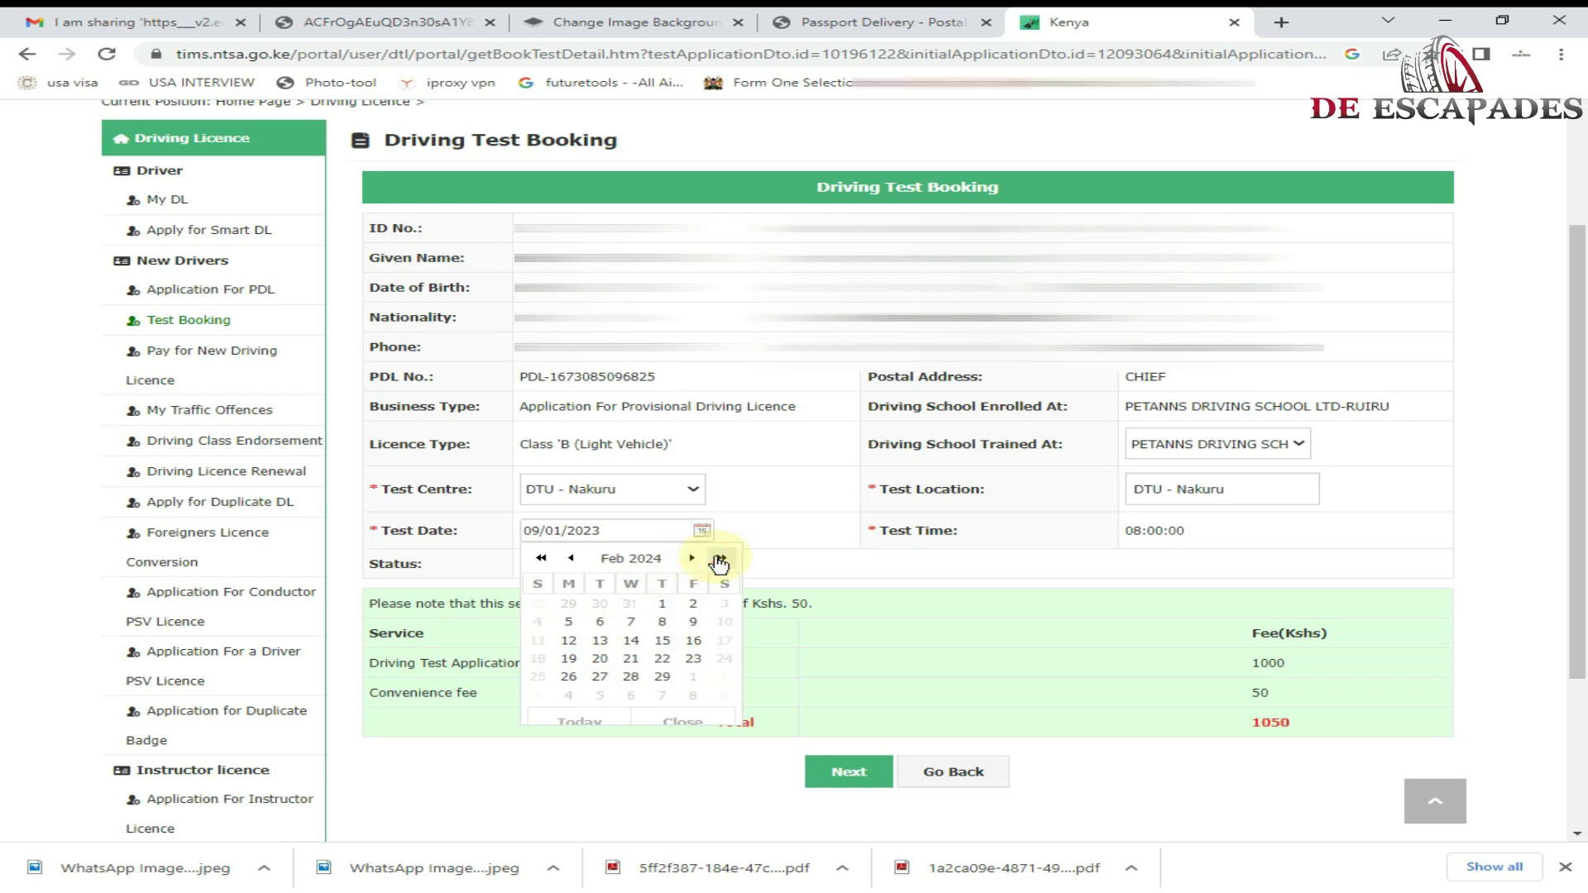
click(543, 559)
click(686, 559)
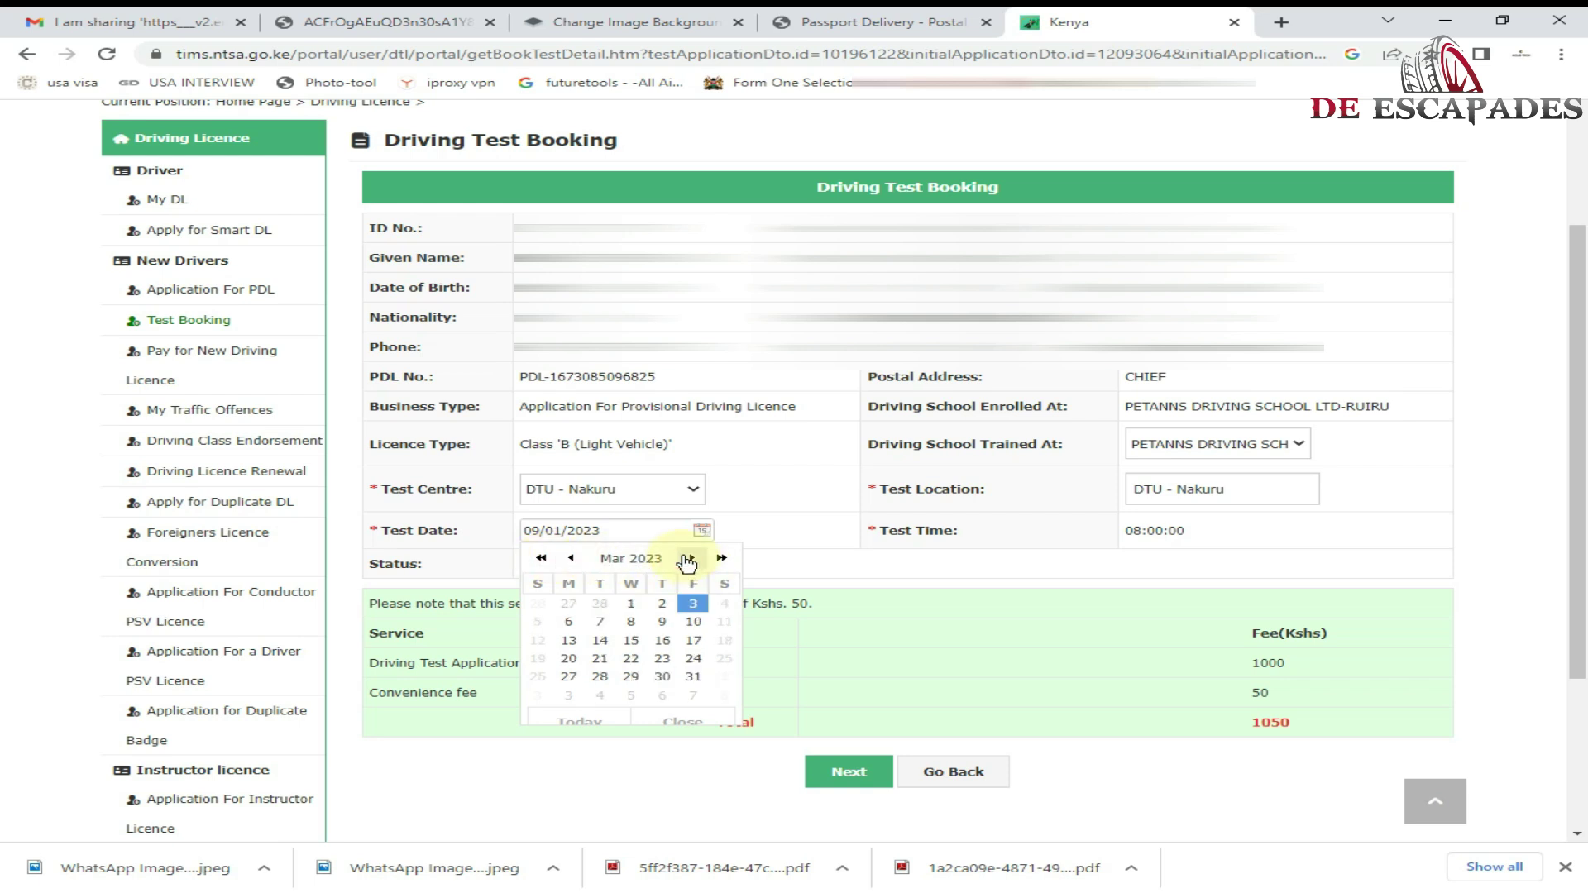
click(602, 629)
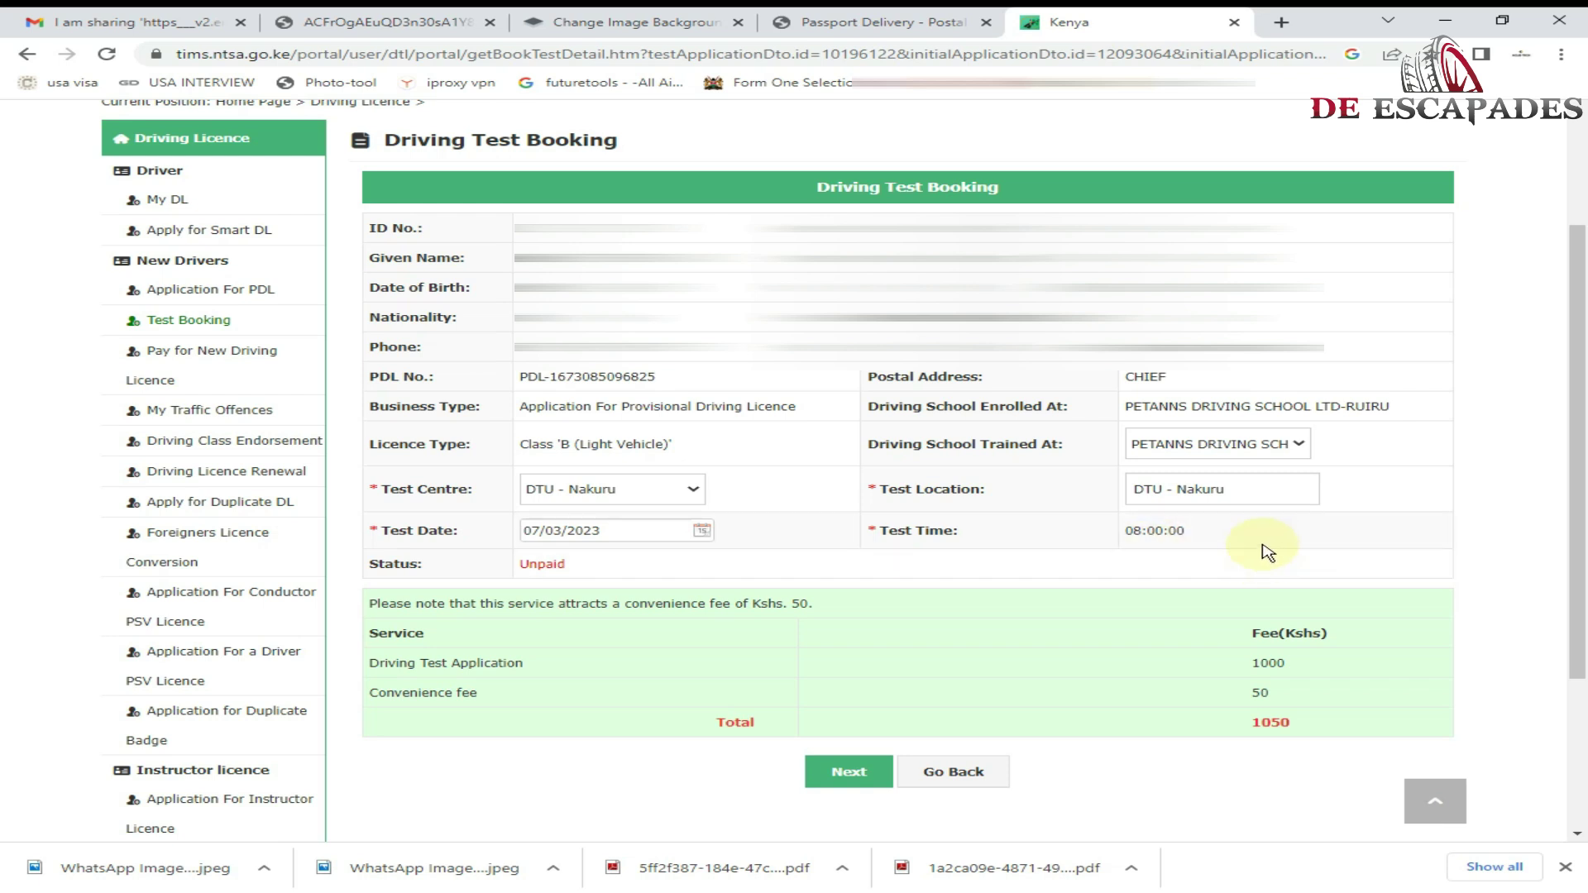
Examine the test location and test time fields of the booking.
click(1224, 487)
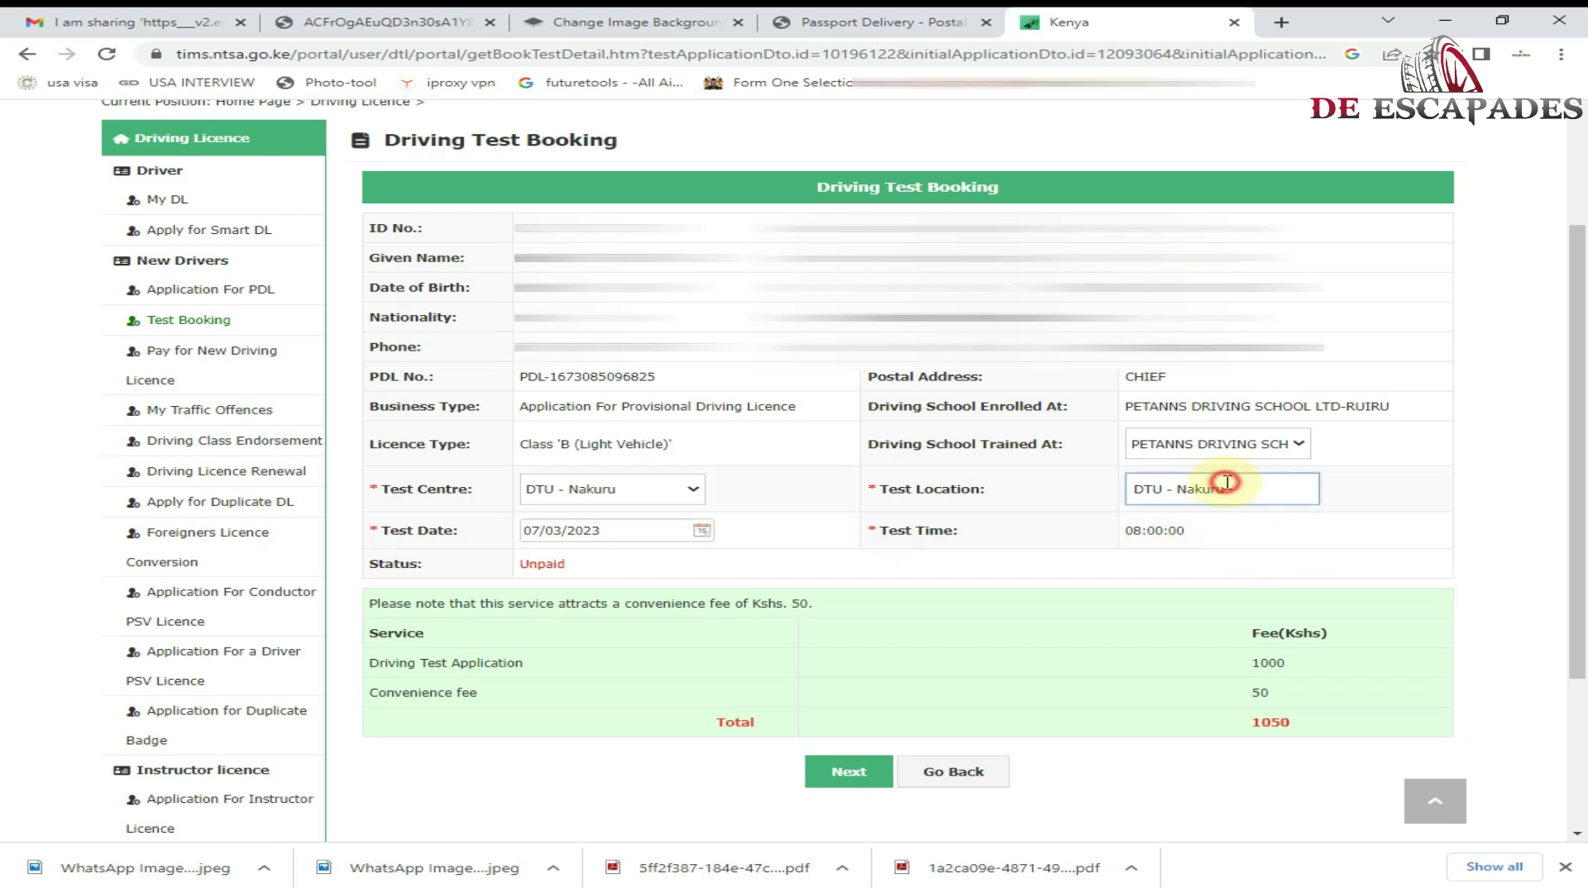
click(1139, 529)
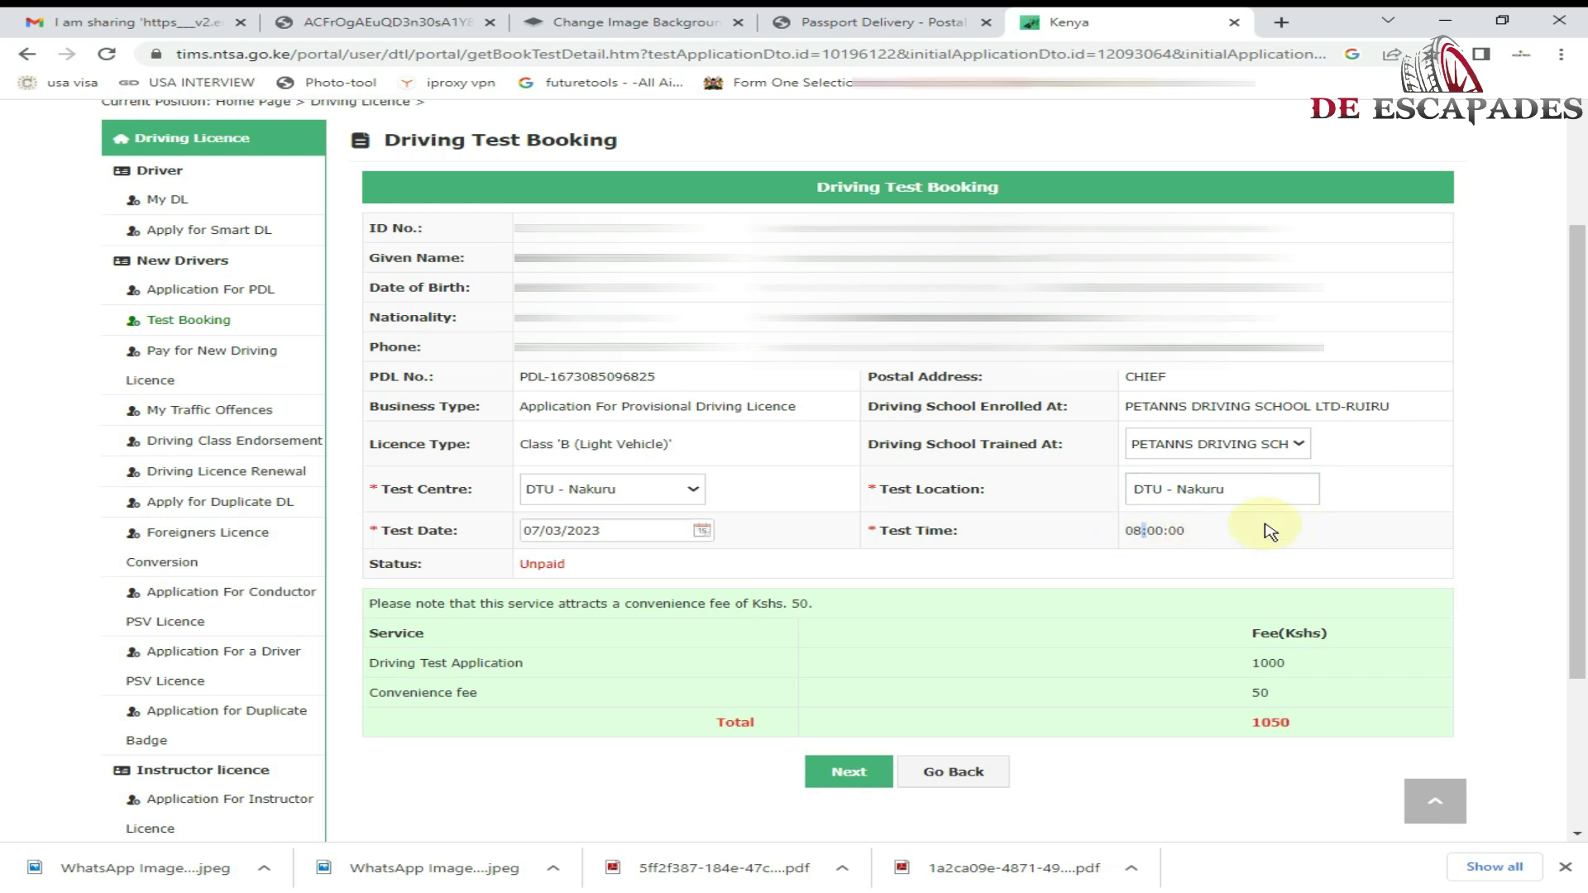
drag(1162, 533, 1131, 533)
click(1135, 529)
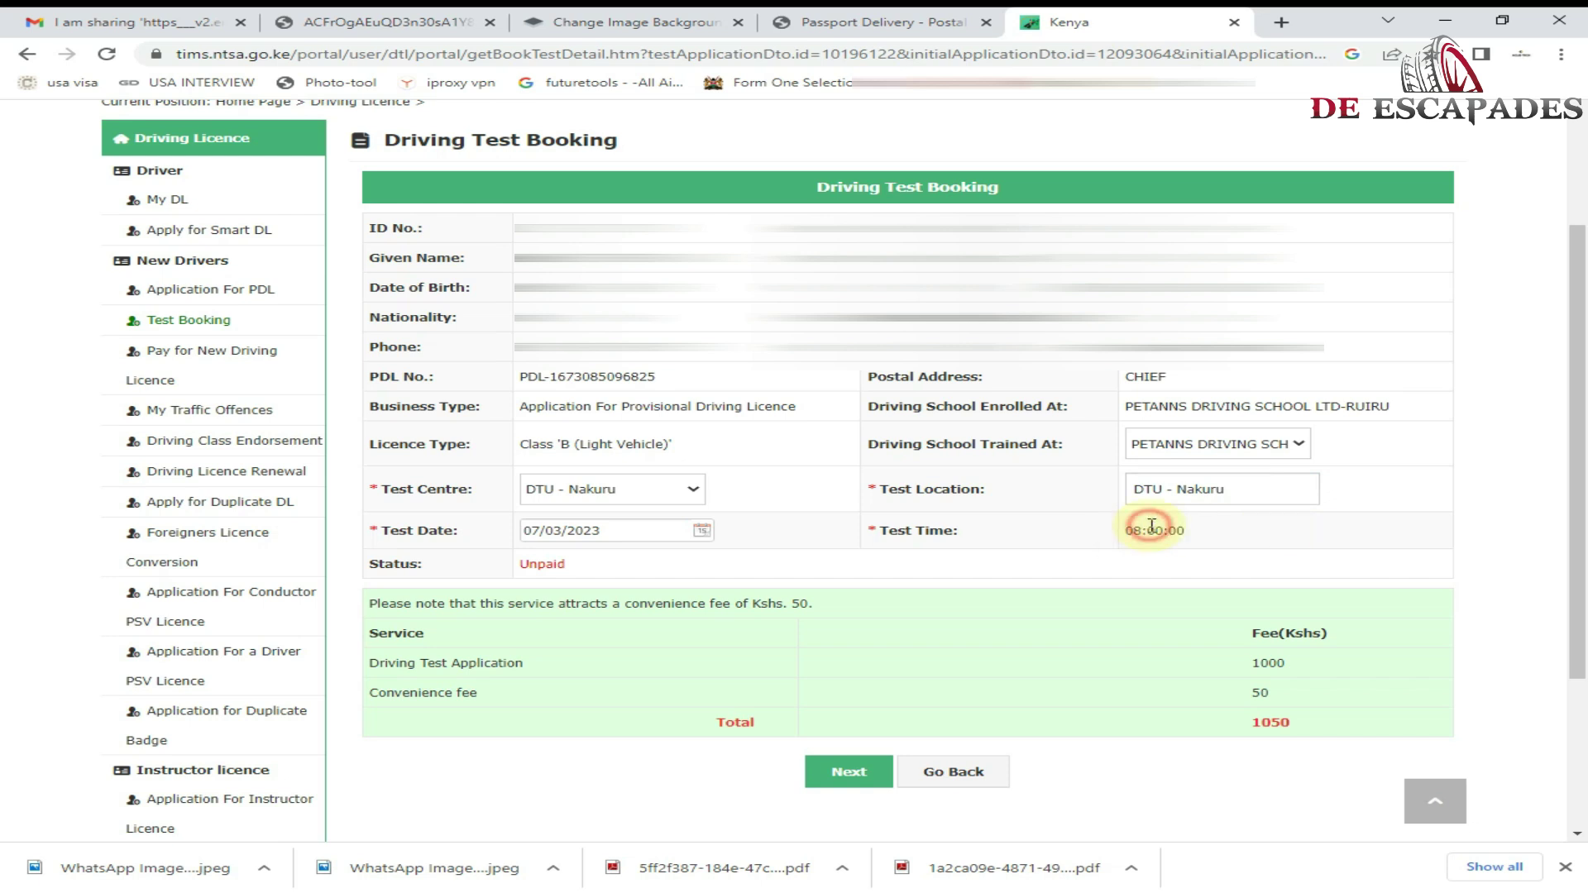
click(1137, 529)
click(1137, 529)
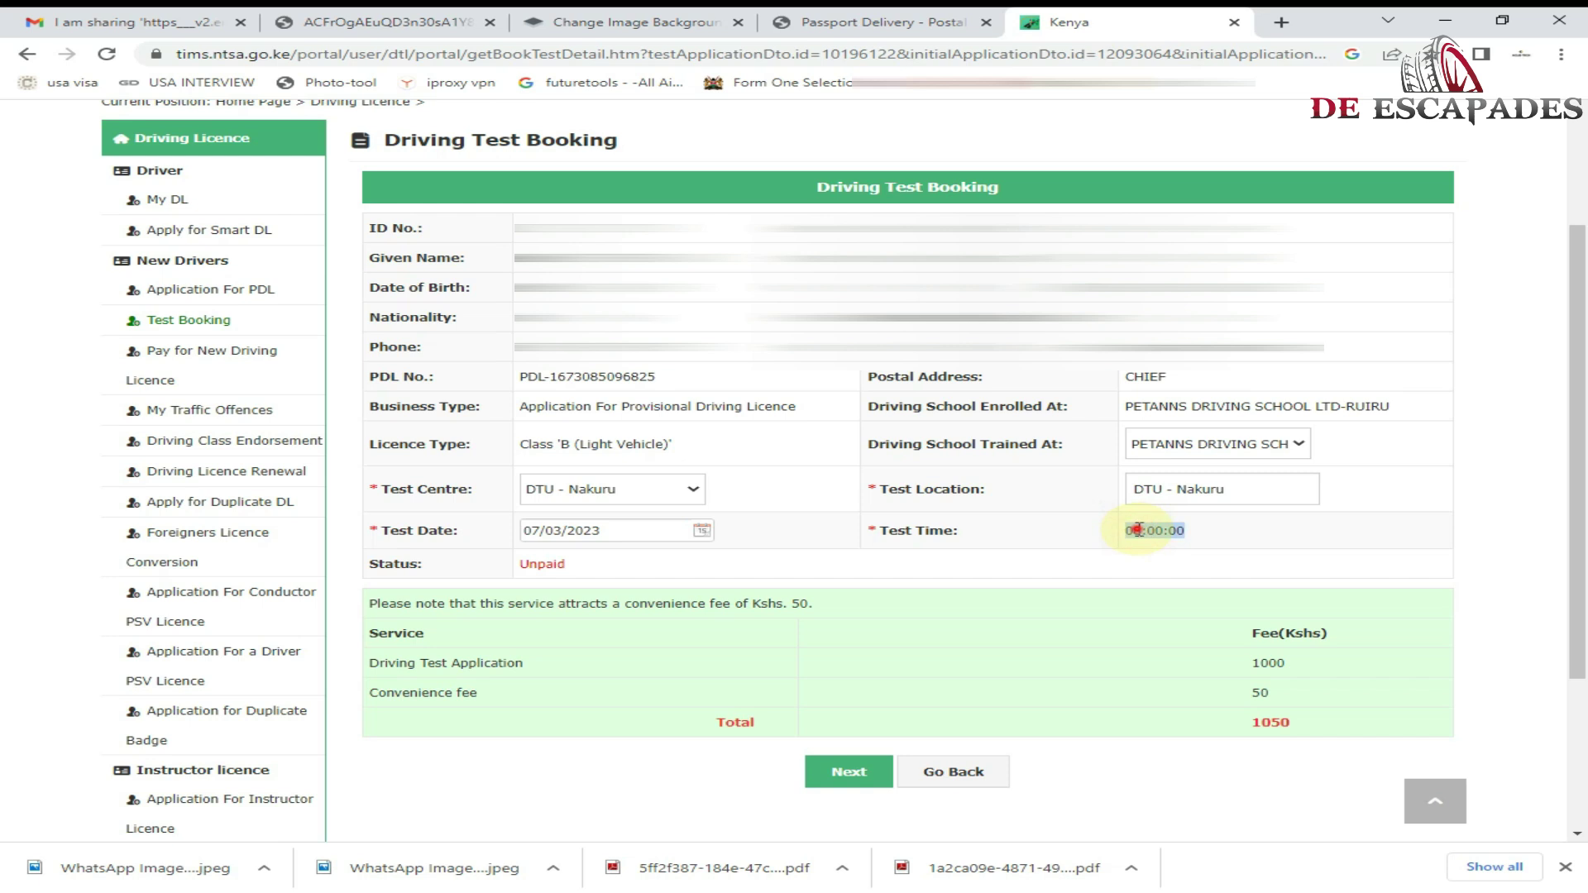
click(1232, 492)
click(1232, 492)
click(1231, 491)
click(1154, 499)
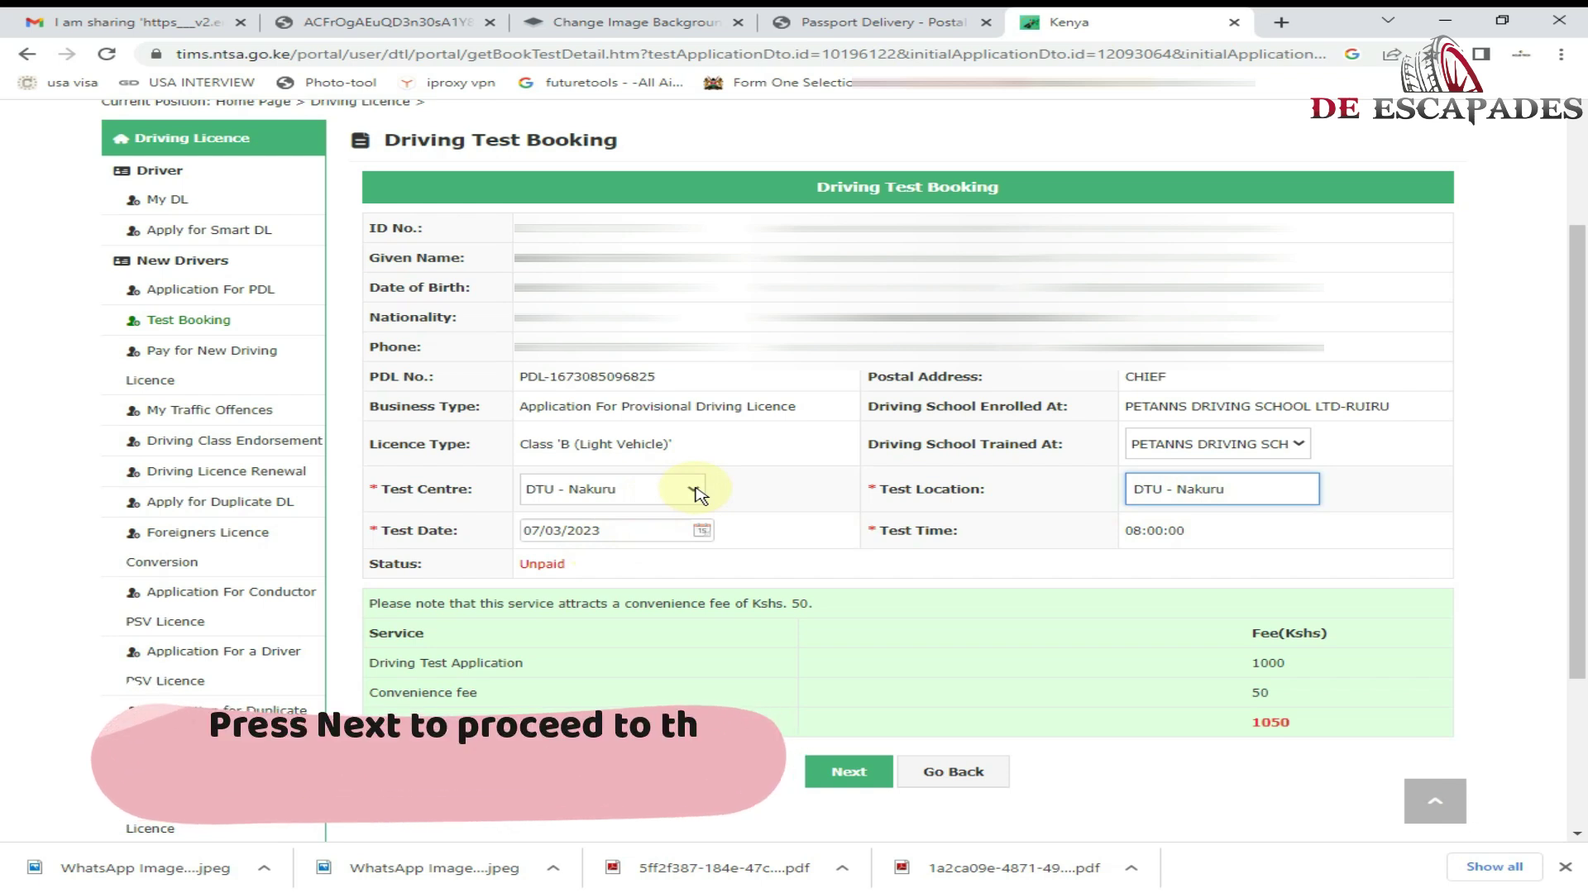
Change the test centre to DTU - Thika and continue to the booking summary.
click(693, 490)
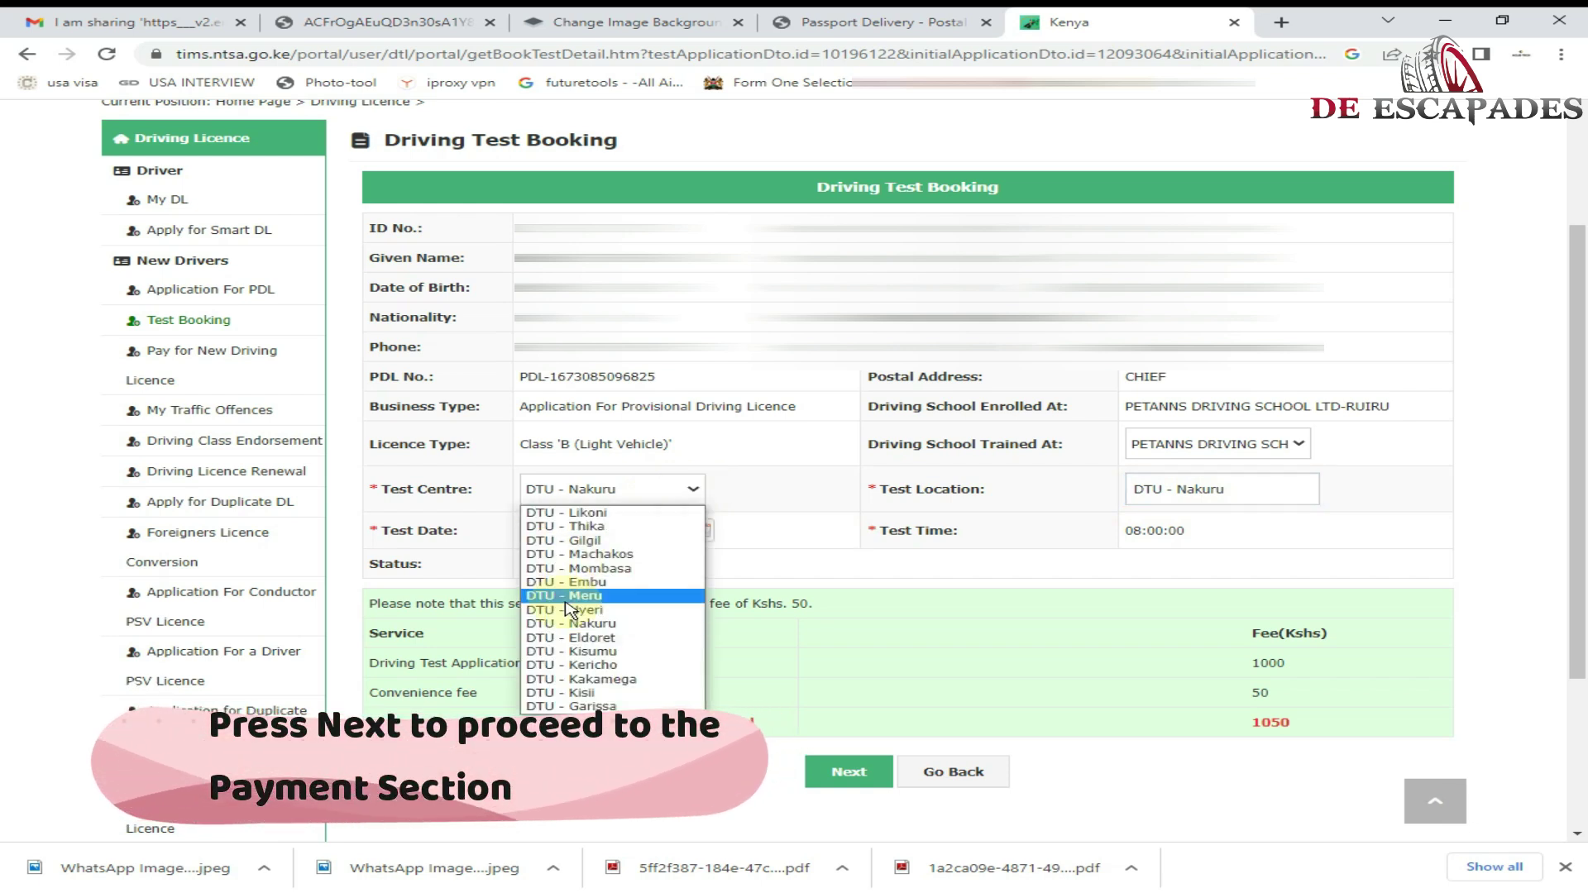
click(594, 528)
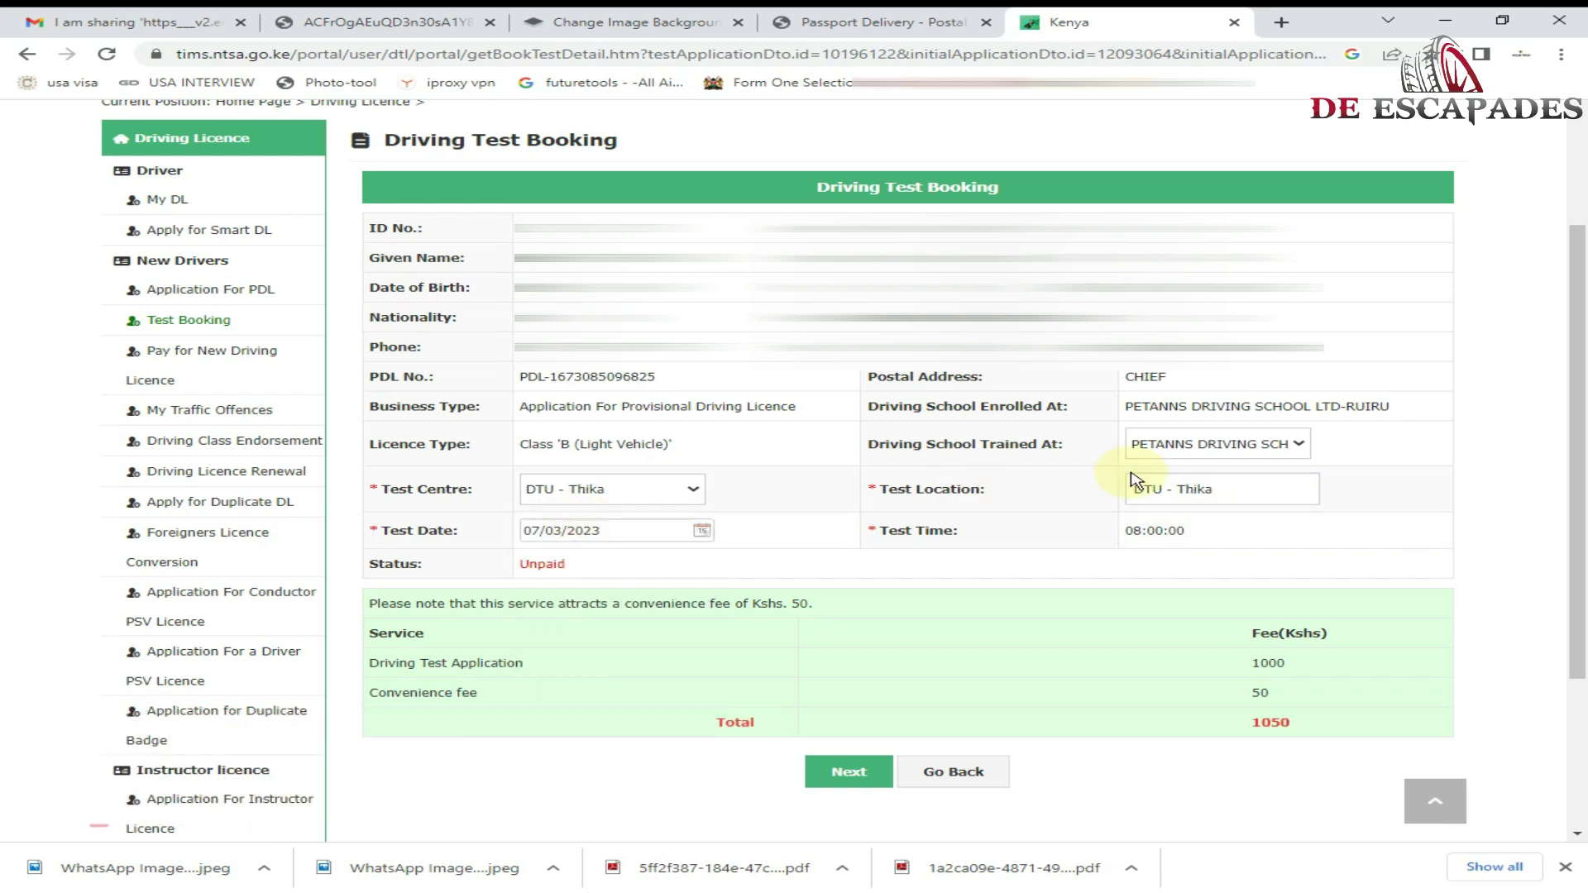
click(1257, 493)
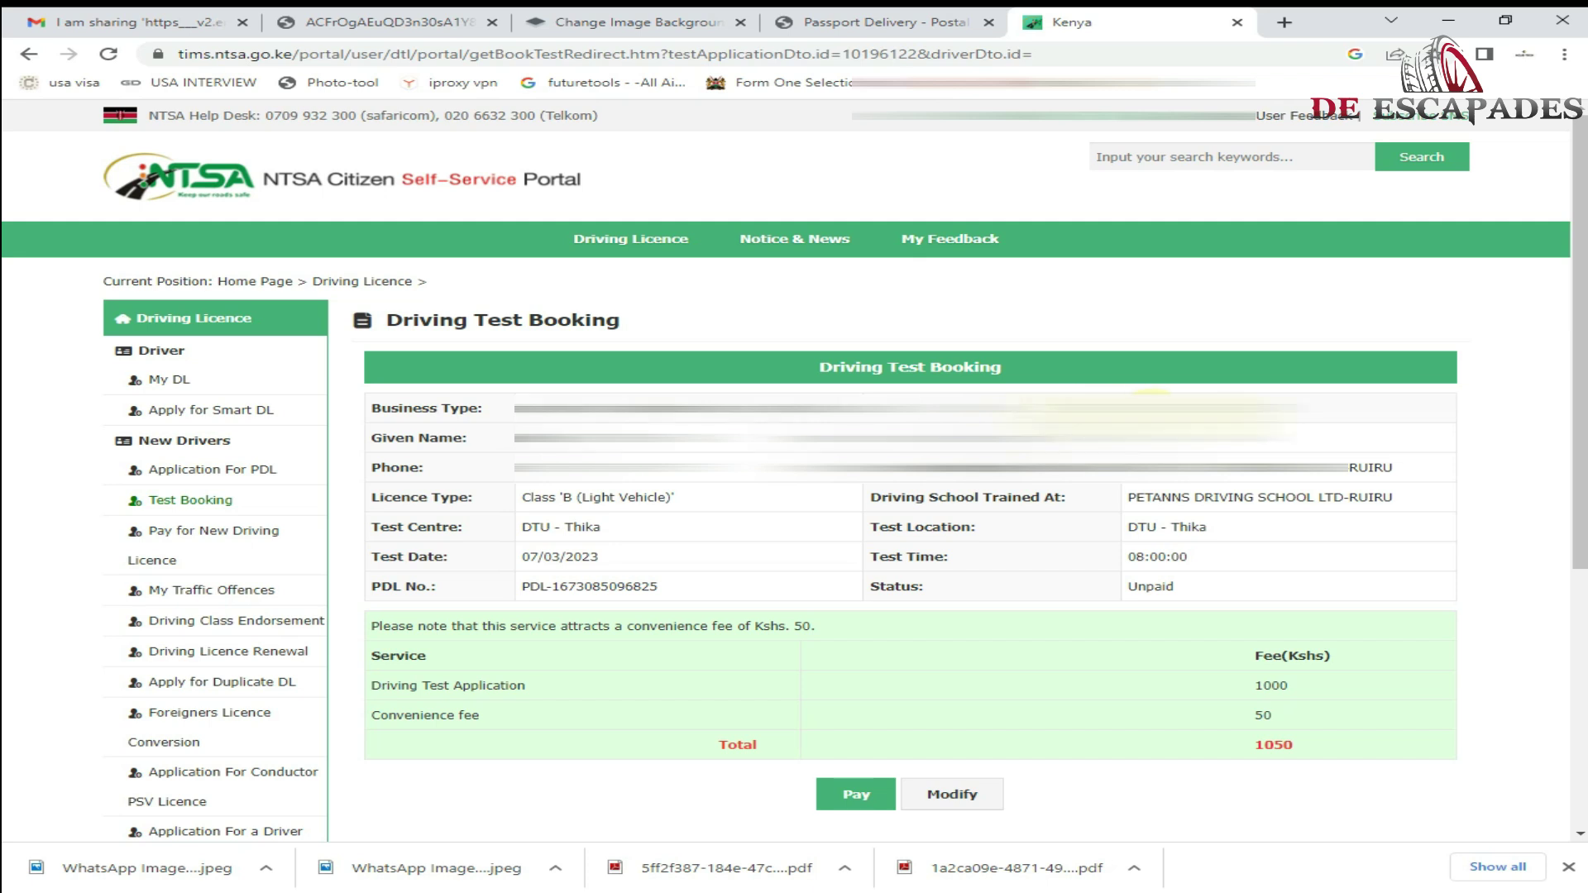
Pay for the driving test booking and print its receipt on the EPSON L3110 Series printer.
click(856, 794)
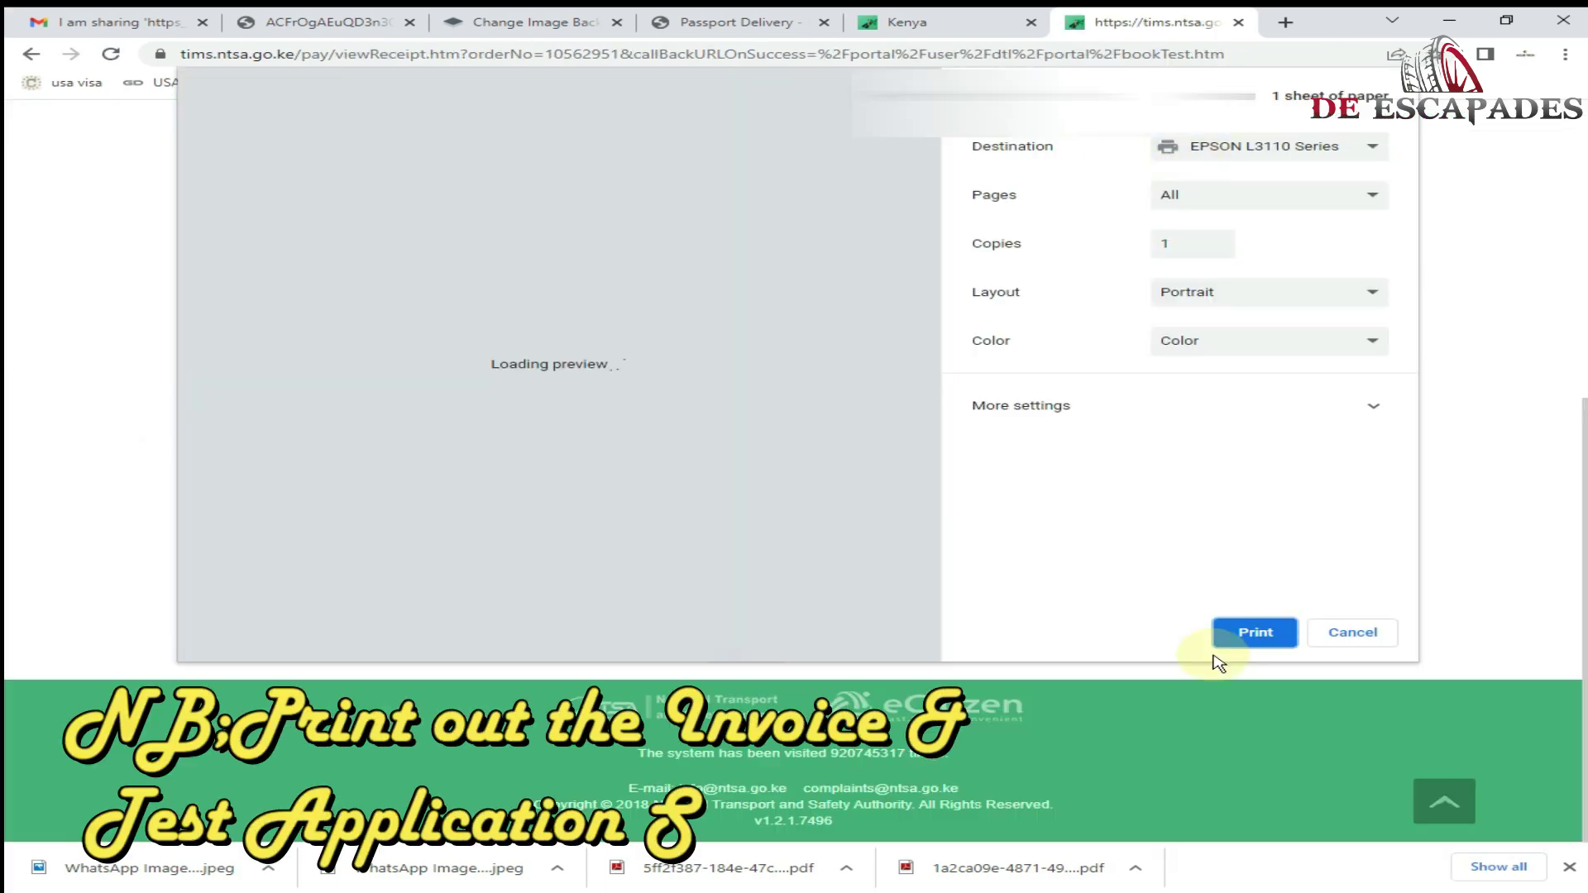
click(1245, 636)
click(1371, 408)
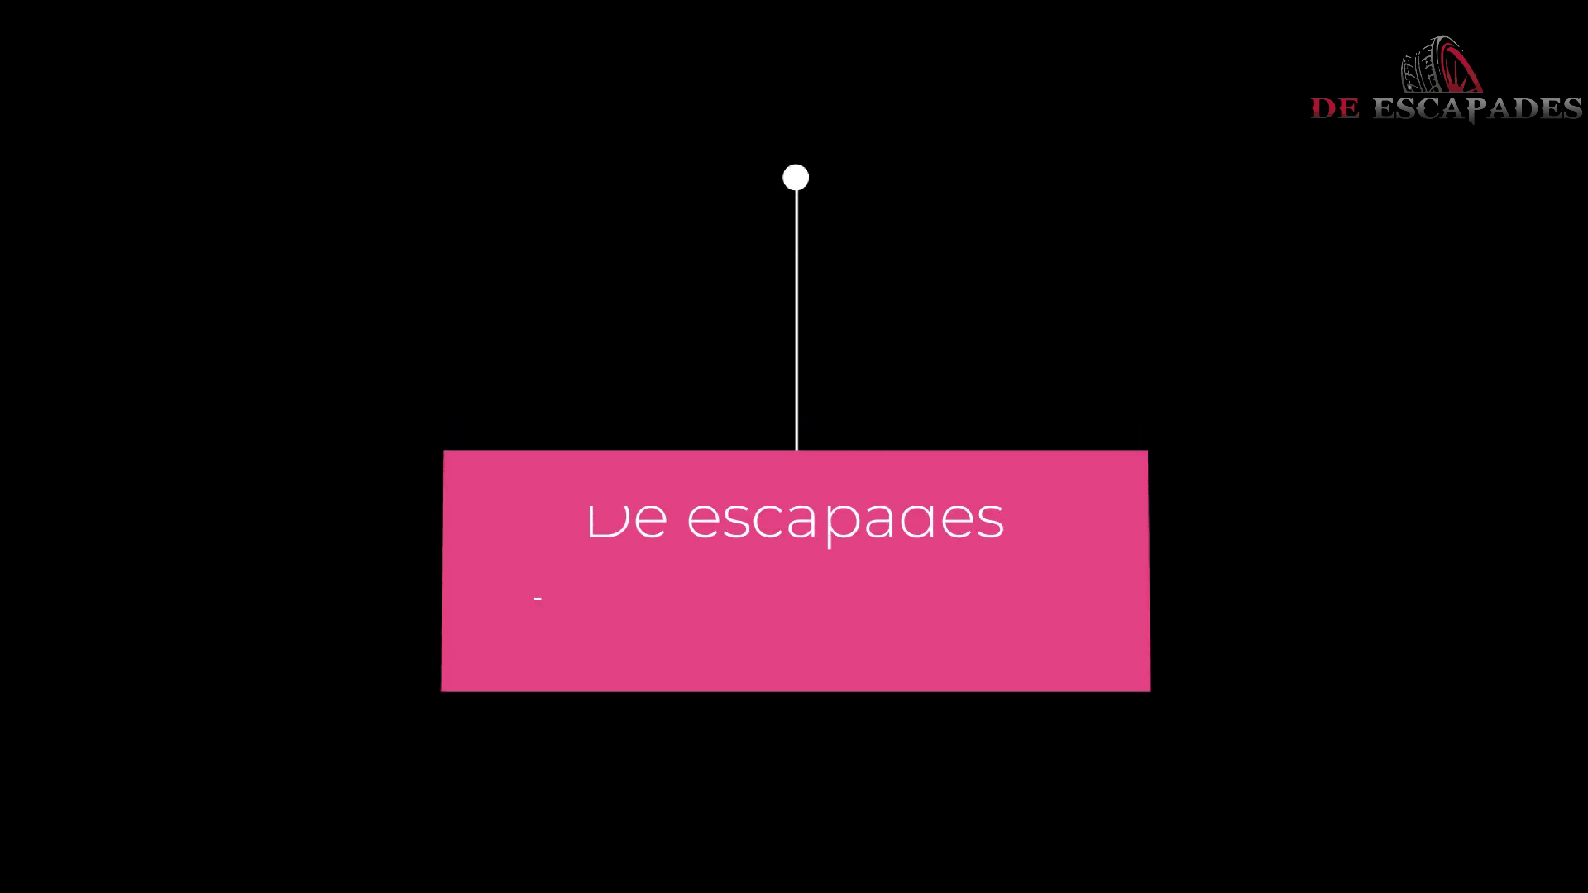